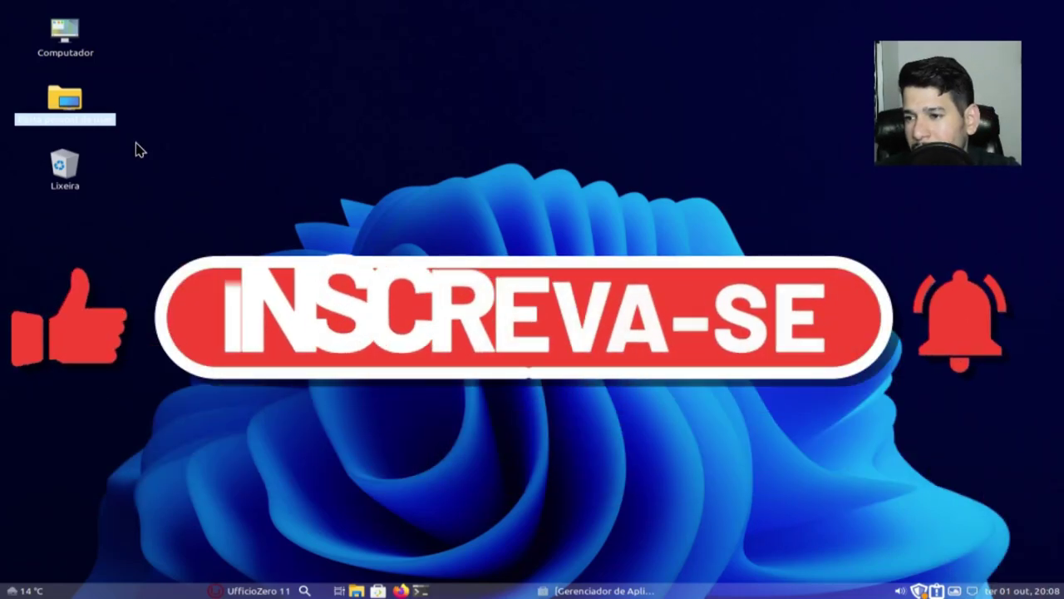
- Open the personal folder, look through the file system root, Downloads, Imagens and Vídeos locations, and close the file manager
double_click(63, 115)
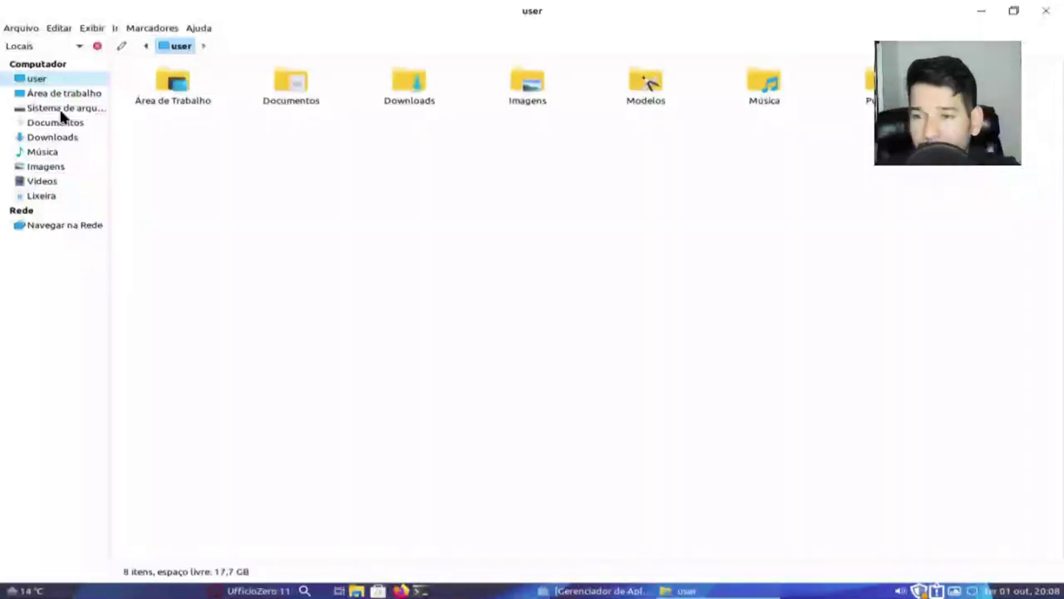
left_click(62, 107)
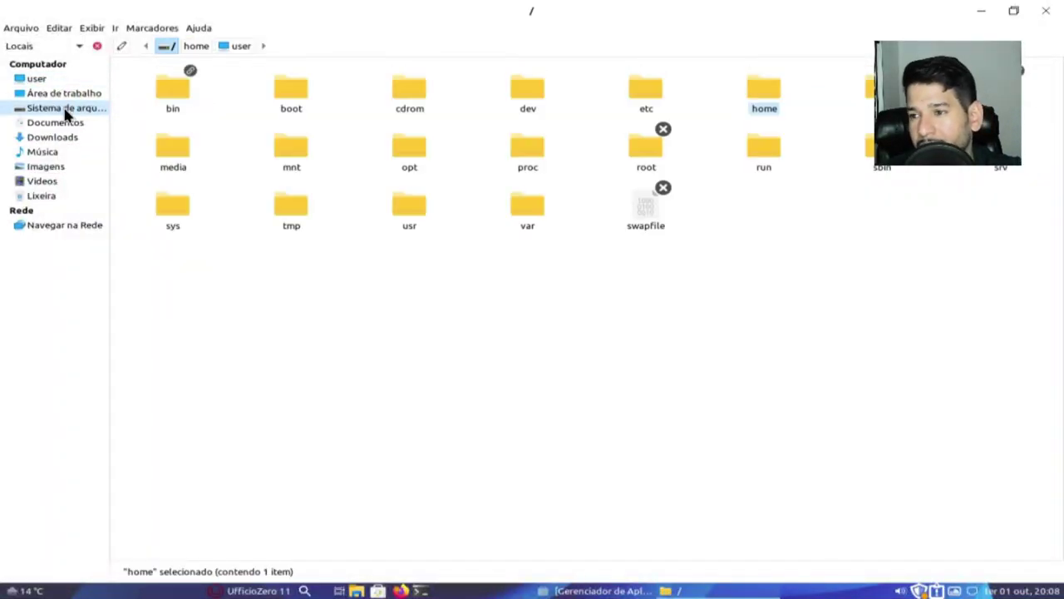
left_click(51, 138)
left_click(46, 166)
left_click(43, 181)
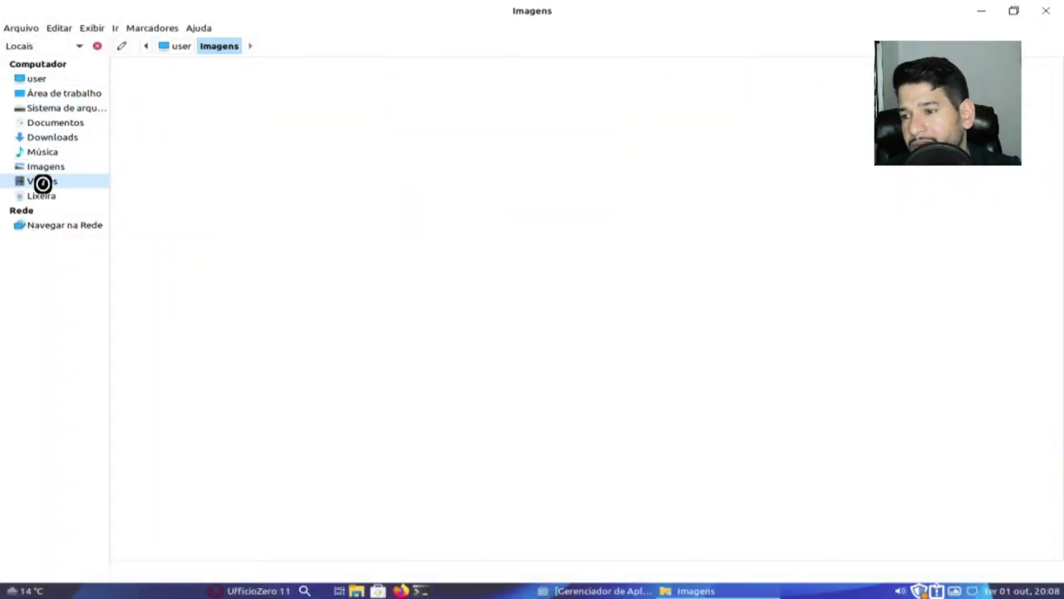
left_click(72, 77)
left_click(1046, 10)
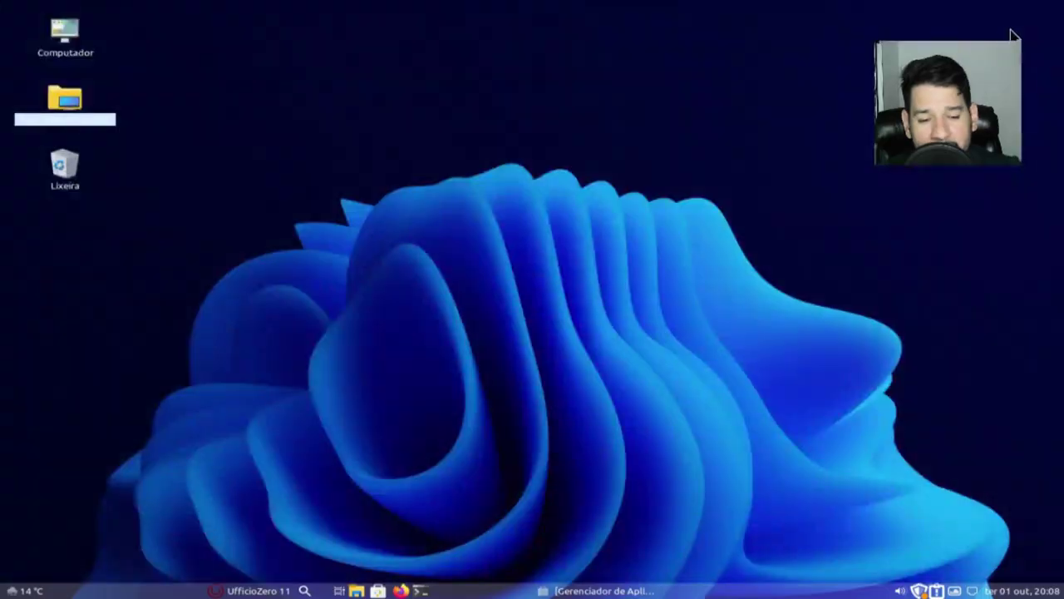
- Raise the system sound volume slightly
left_click(899, 592)
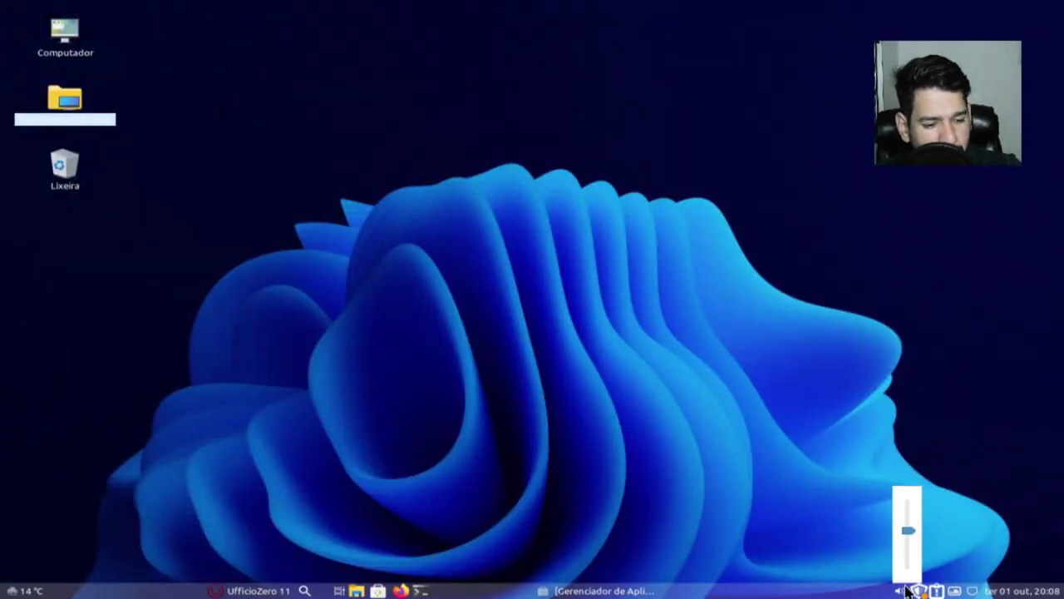
mouse_move(905, 540)
left_mouse_down()
mouse_move(912, 515)
mouse_move(910, 528)
left_mouse_up()
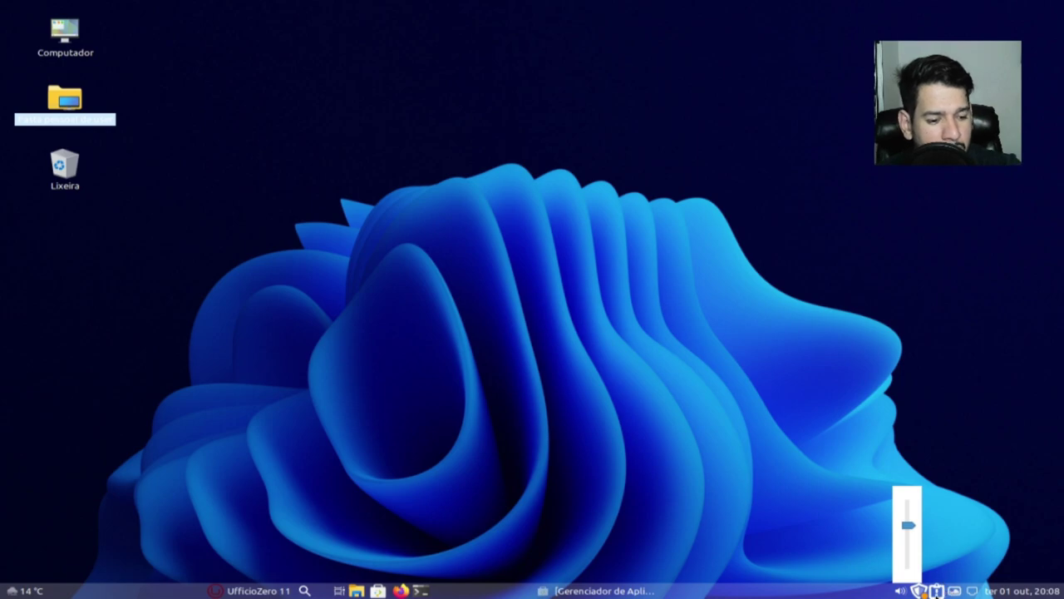
- Open the update manager to view the pending updates, and close it without installing any
left_click(922, 592)
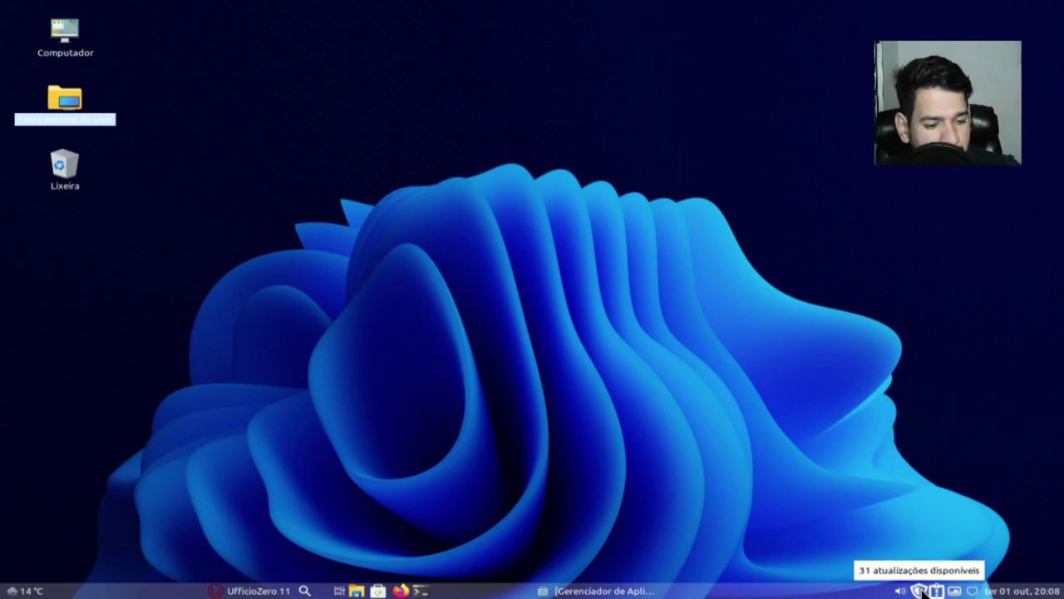
left_click(921, 591)
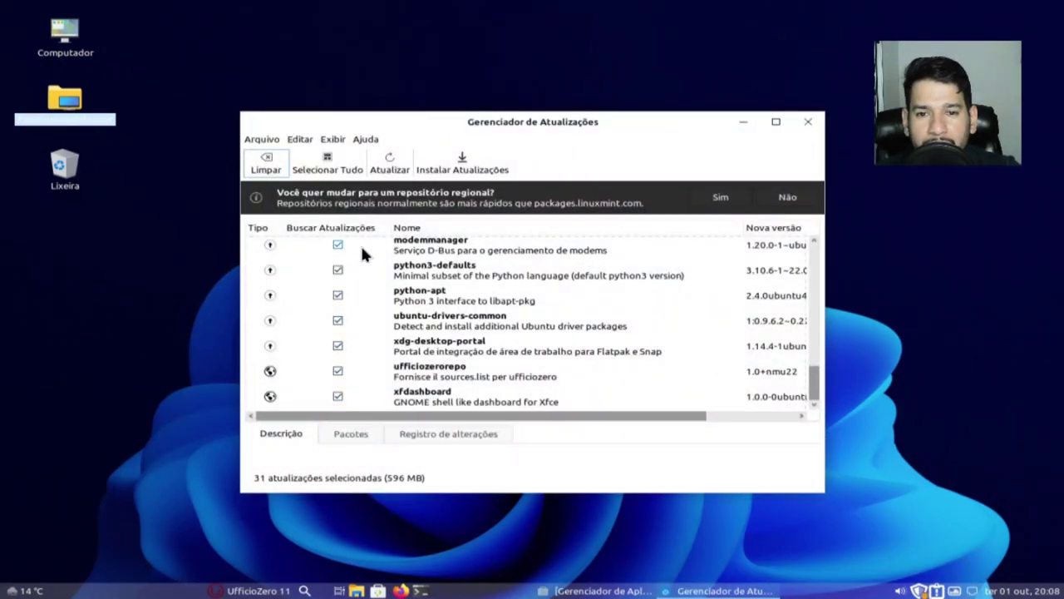
left_click(807, 121)
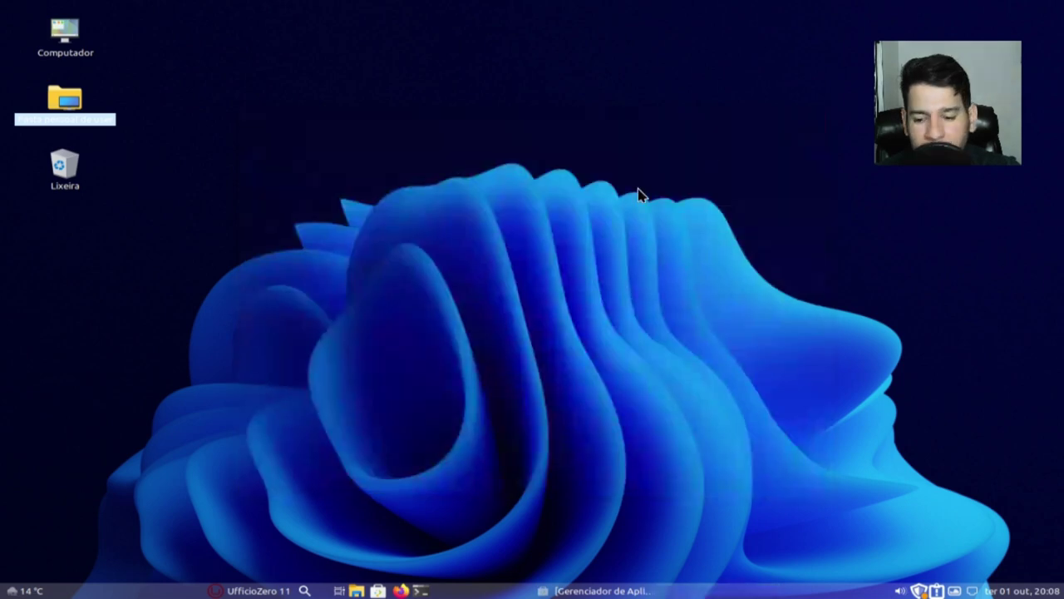
- Open the application manager and look through its featured applications, categories and top-rated entries
left_click(379, 591)
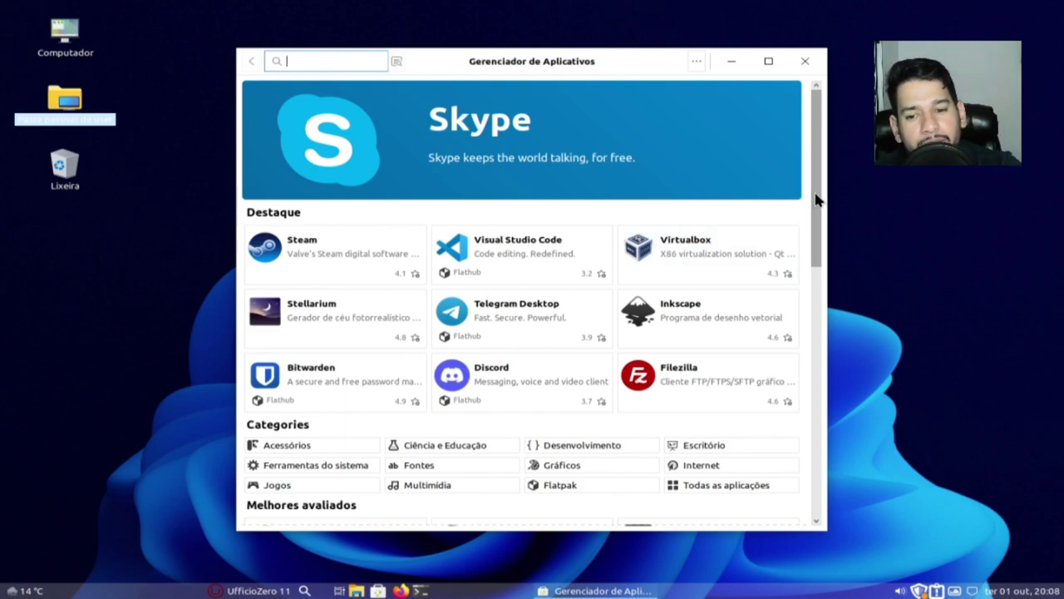
left_click_drag(817, 200, 805, 245)
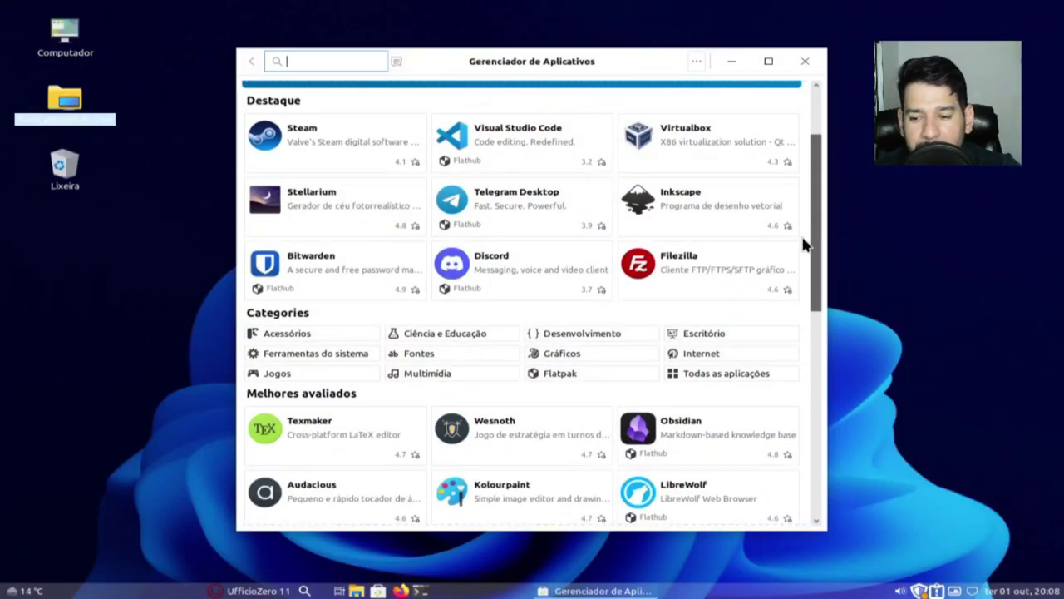
left_click_drag(805, 245, 819, 155)
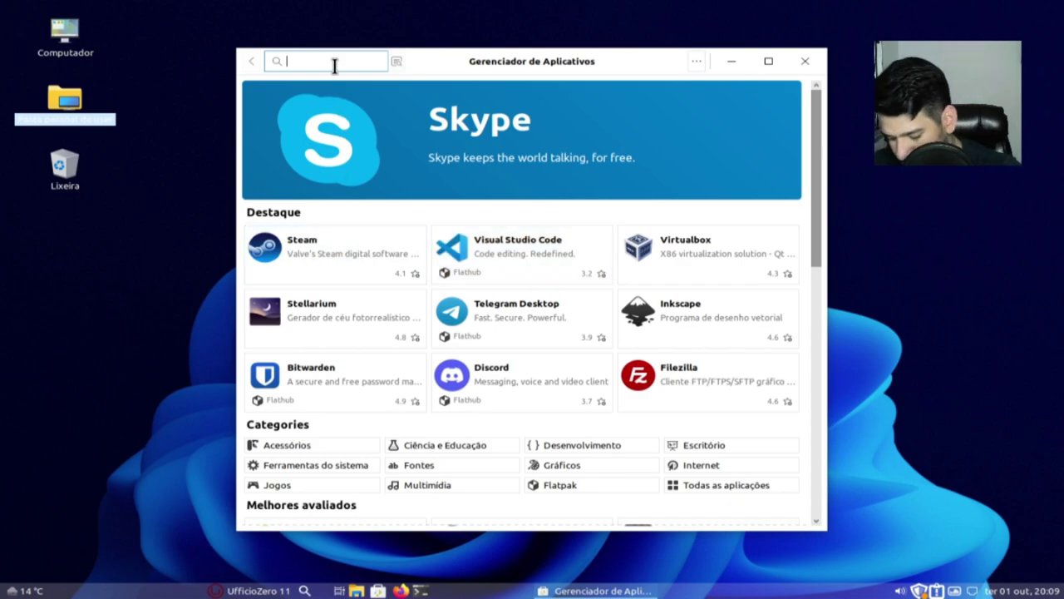
- Search the application manager for "obs studio"
type("o")
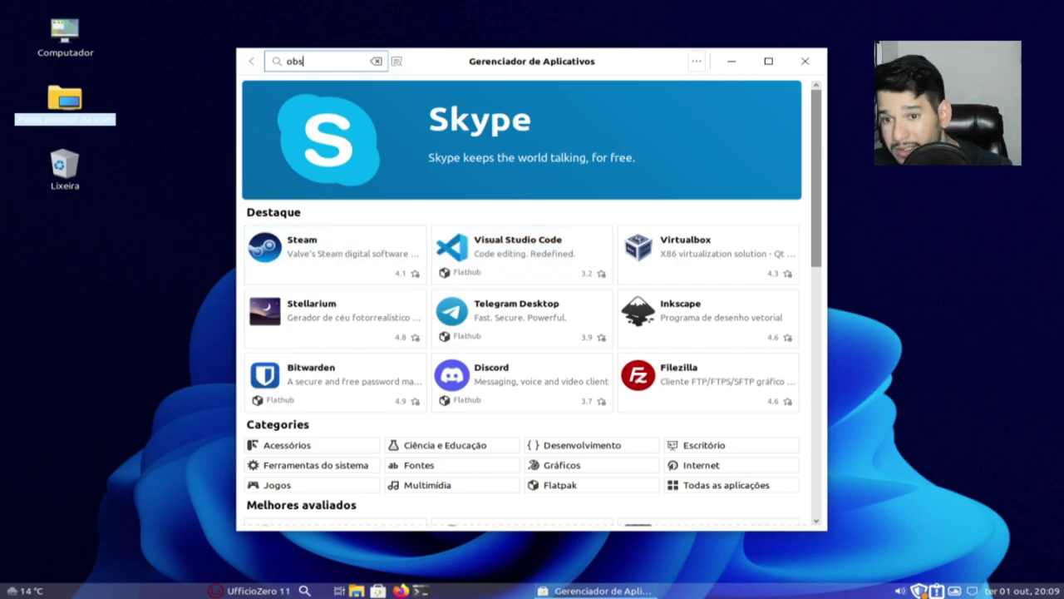
type("bs")
key("Return")
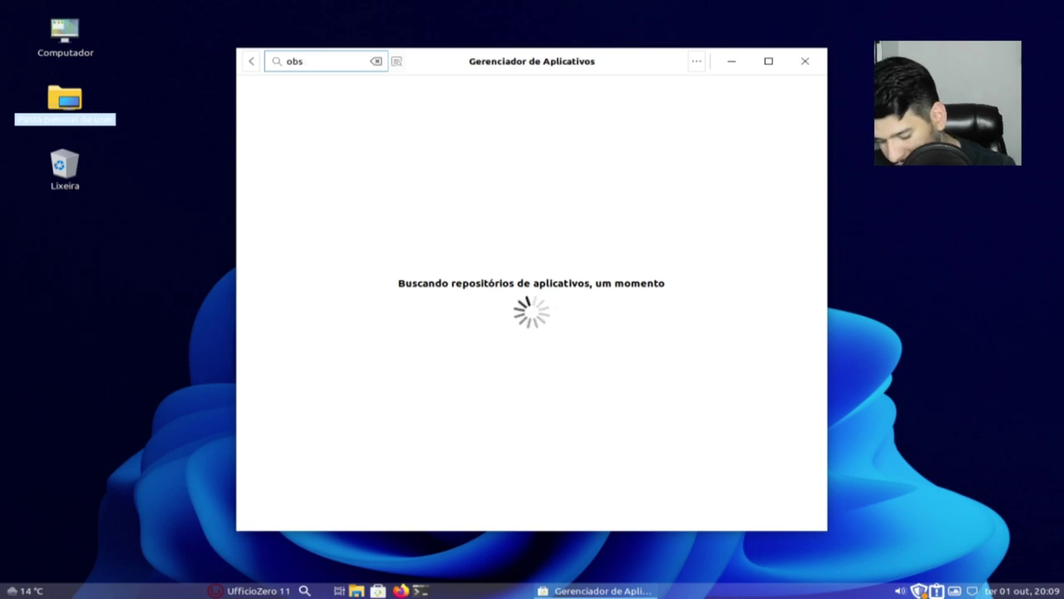
type("studi")
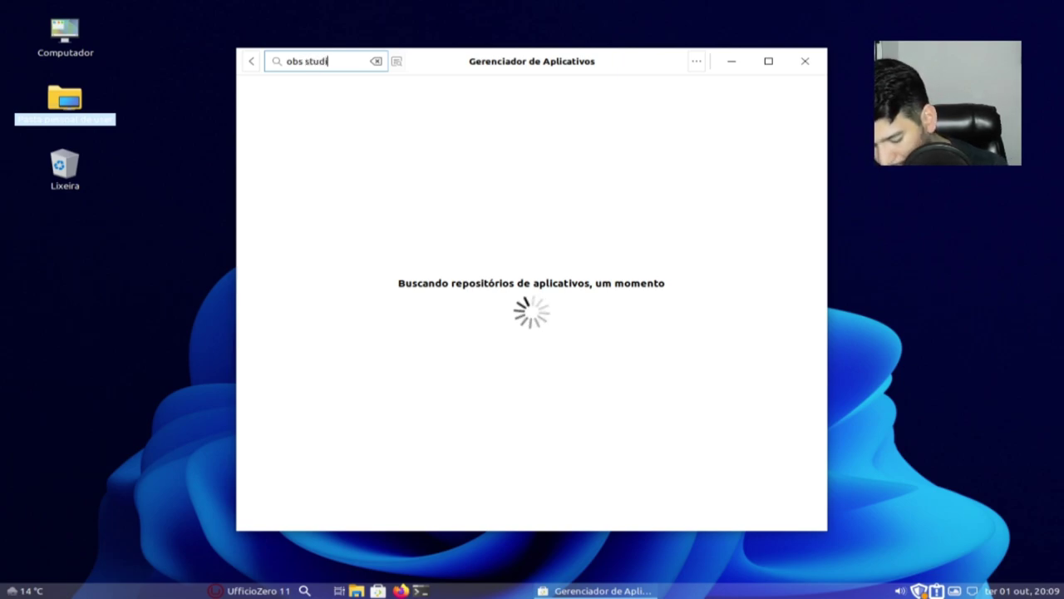
type("o")
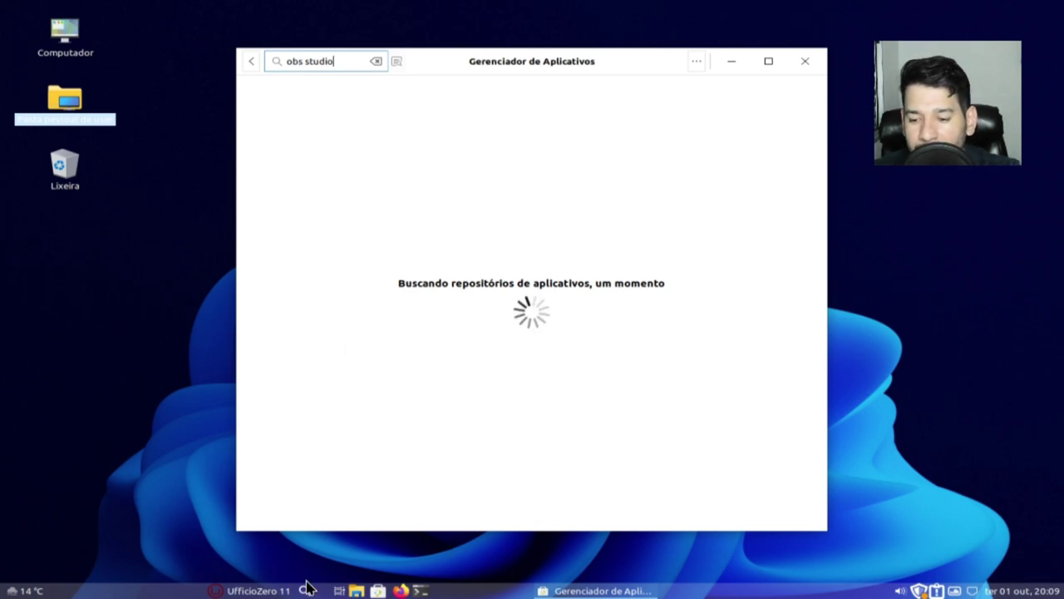
left_click(214, 590)
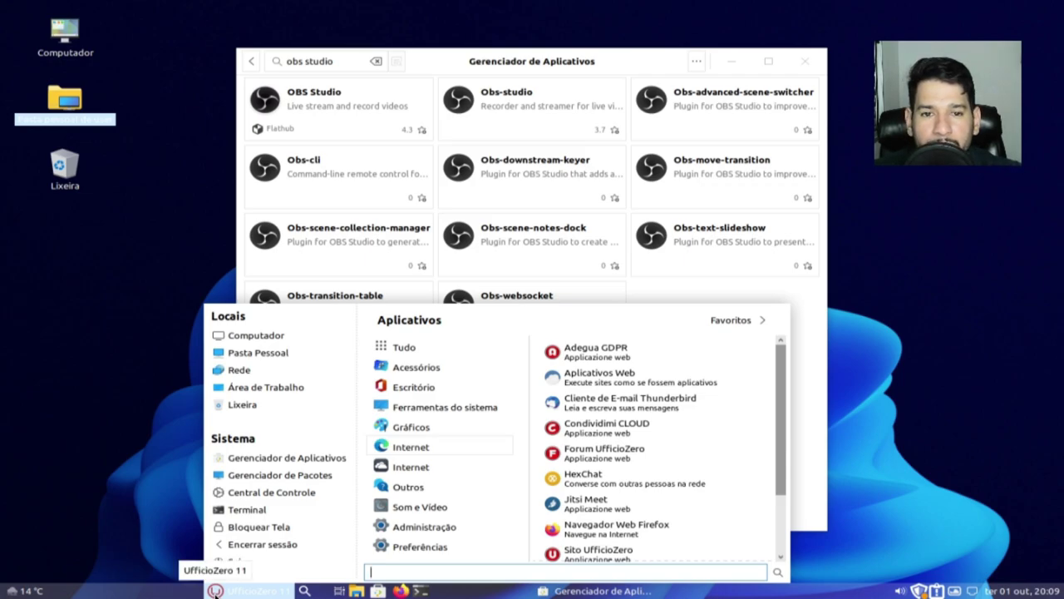
left_click(747, 283)
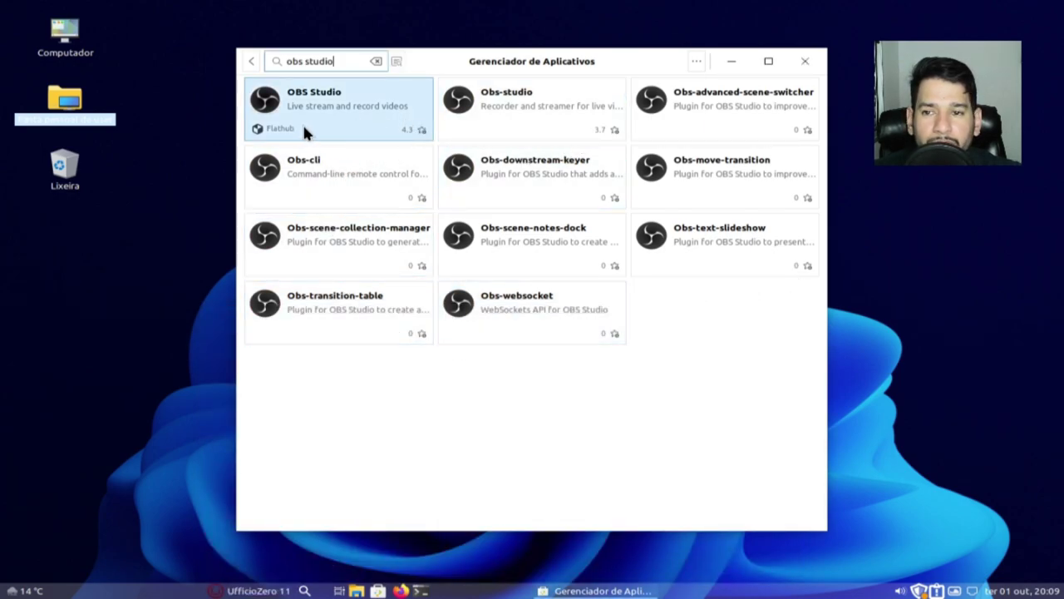
- Compare the details of the system package and Flatpak (Flathub) versions of OBS Studio, and close the application manager
left_click(527, 119)
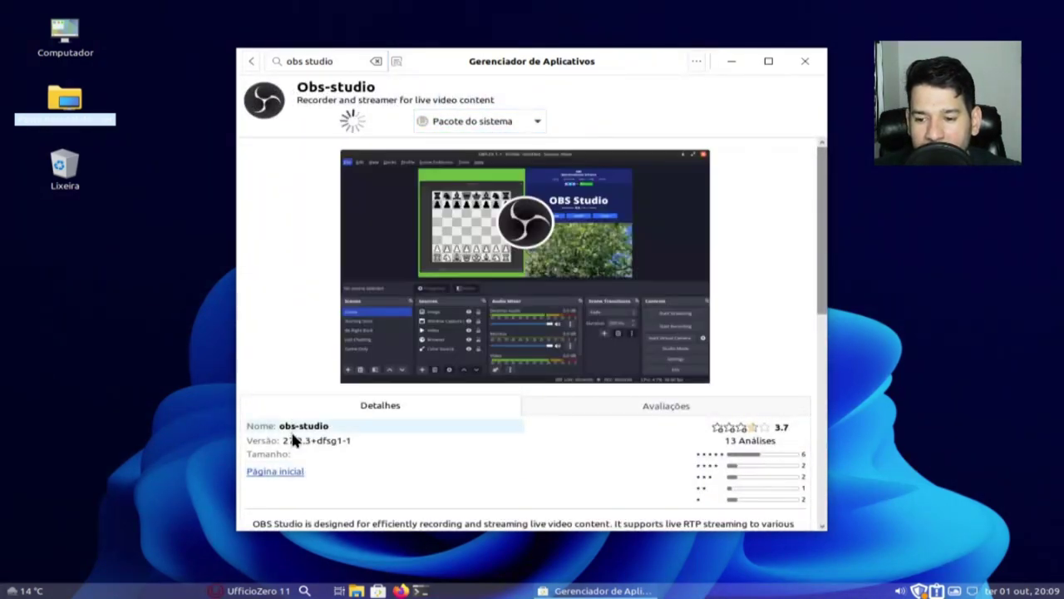
left_click(252, 64)
left_click(294, 94)
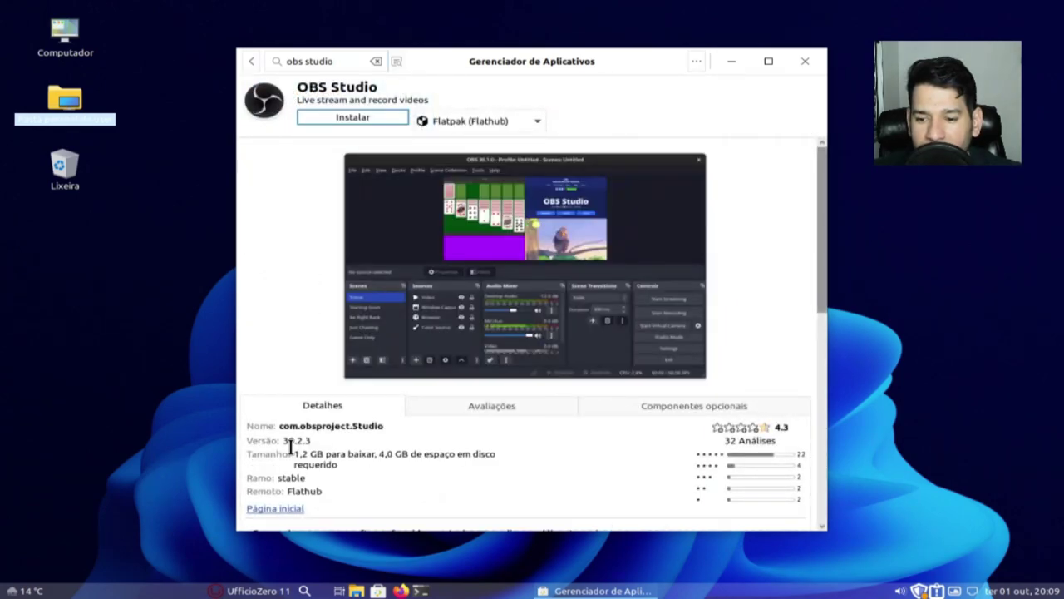
left_click(251, 61)
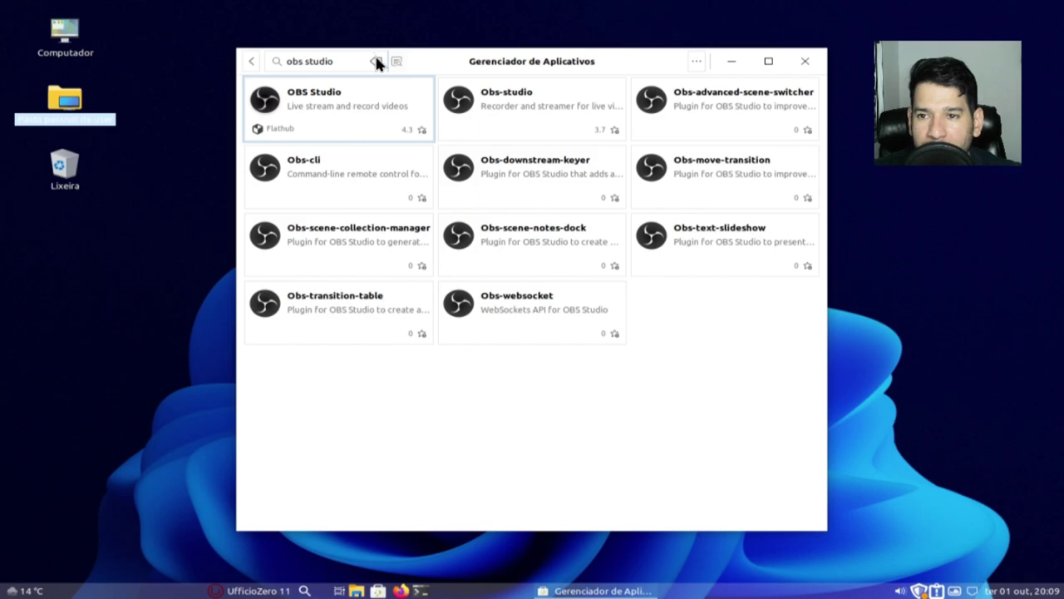
key("super+Up")
left_click(375, 64)
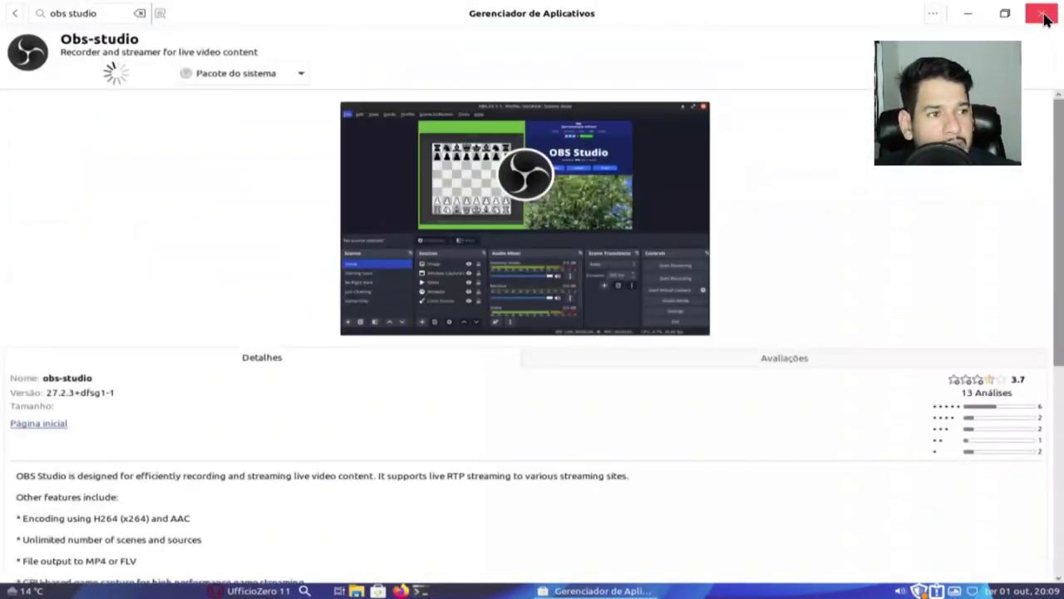
left_click_drag(996, 25, 860, 118)
left_click(836, 136)
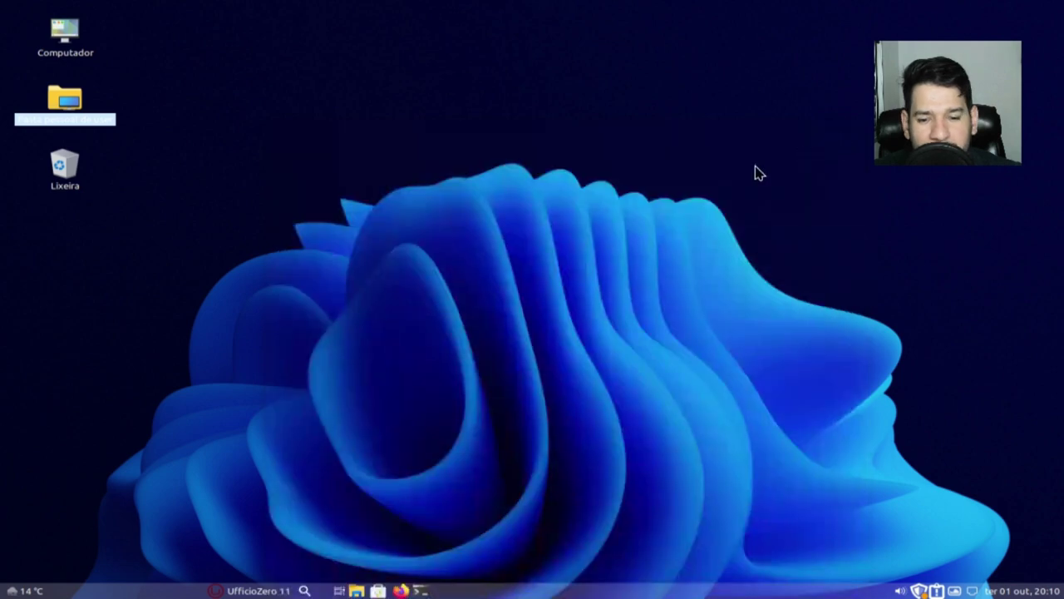
- Browse the installed applications by category and launch LibreOffice Calc from the Escritório category
left_click(224, 592)
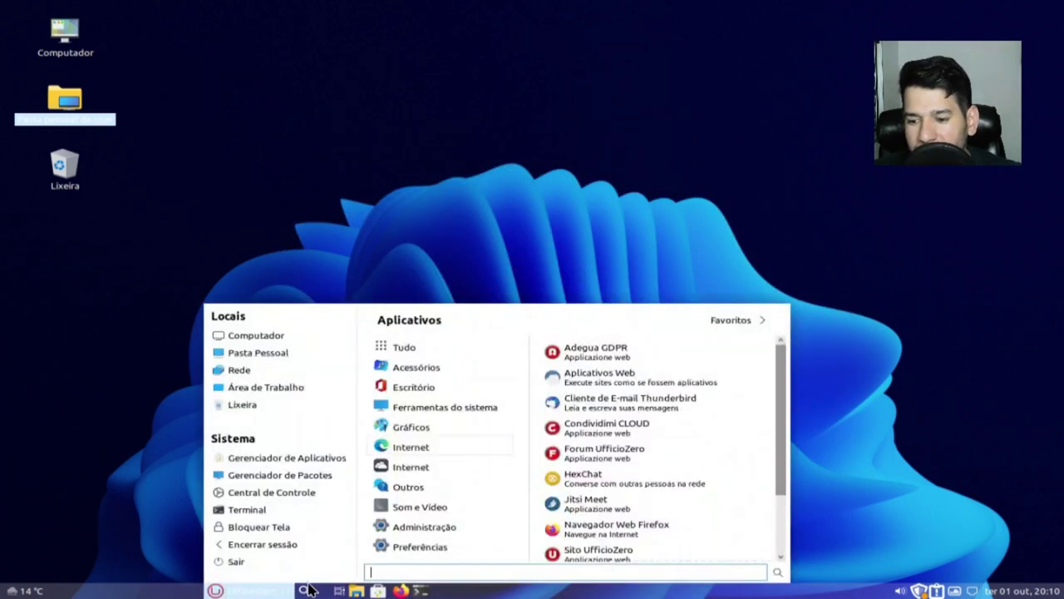
mouse_move(481, 545)
mouse_move(500, 471)
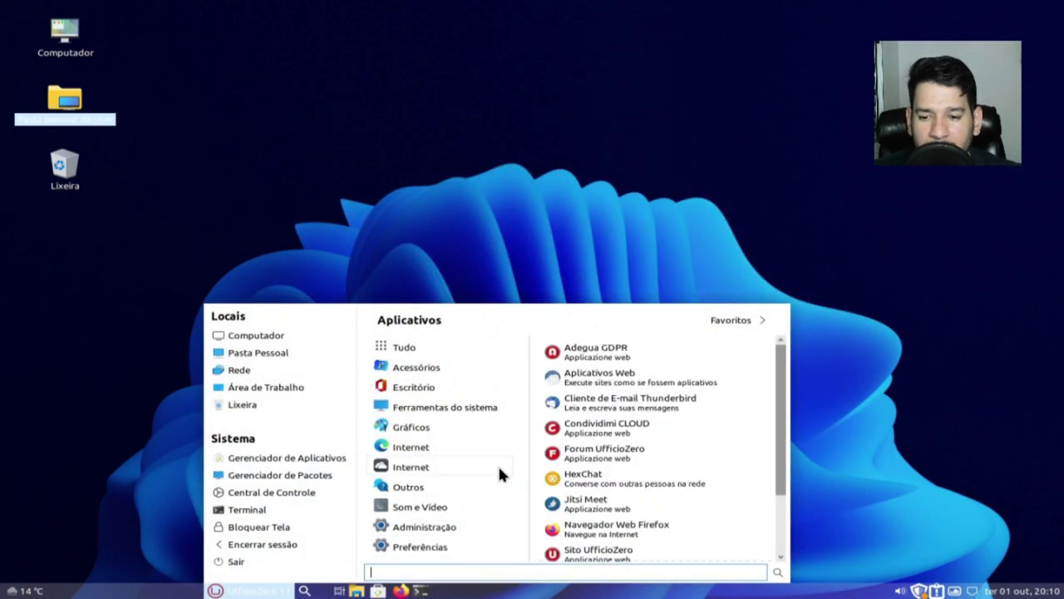
mouse_move(398, 391)
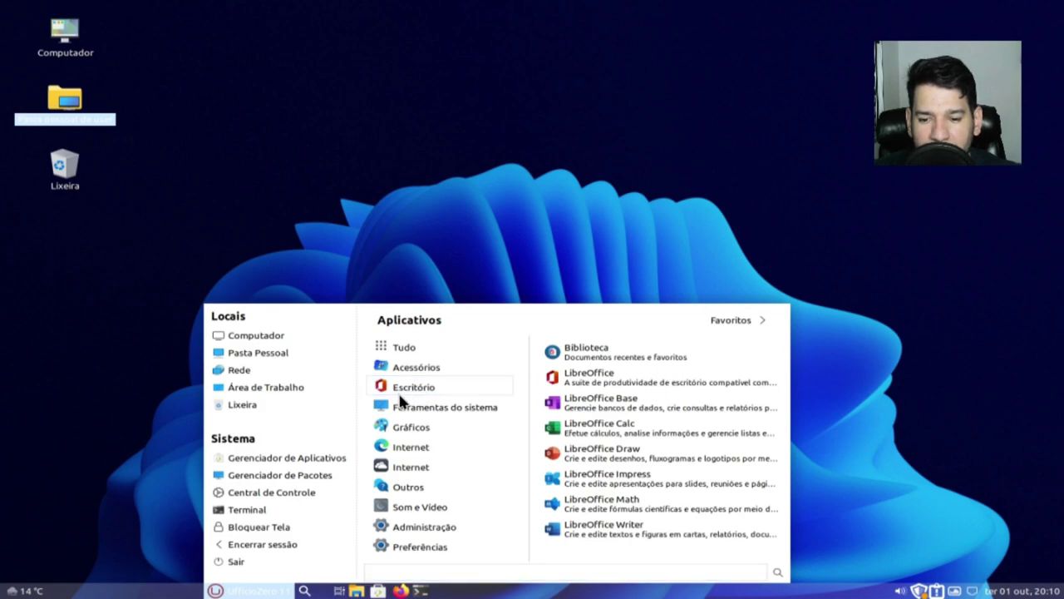
left_click(480, 384)
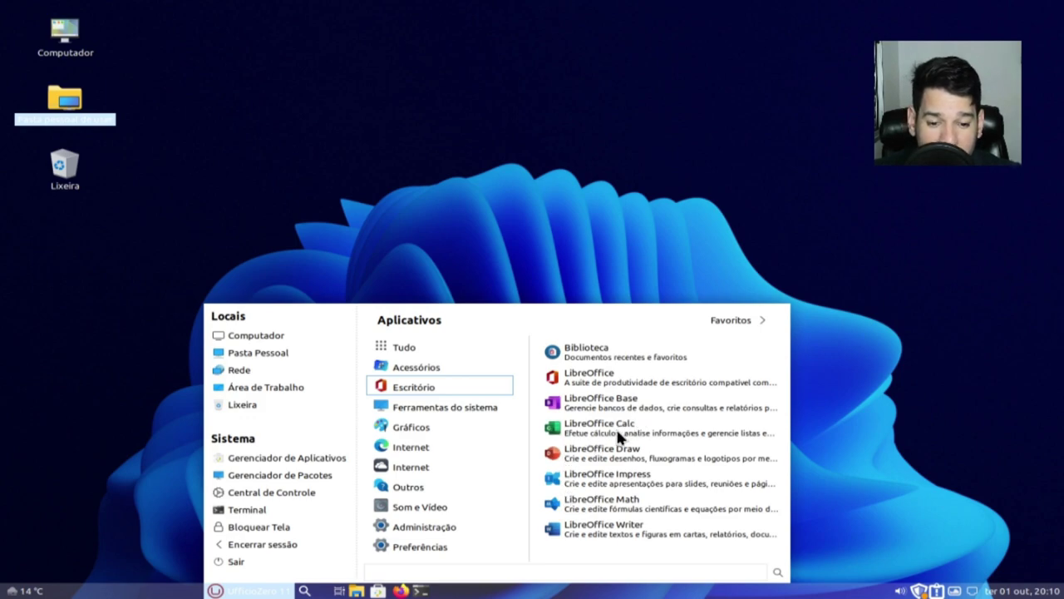
left_click(587, 426)
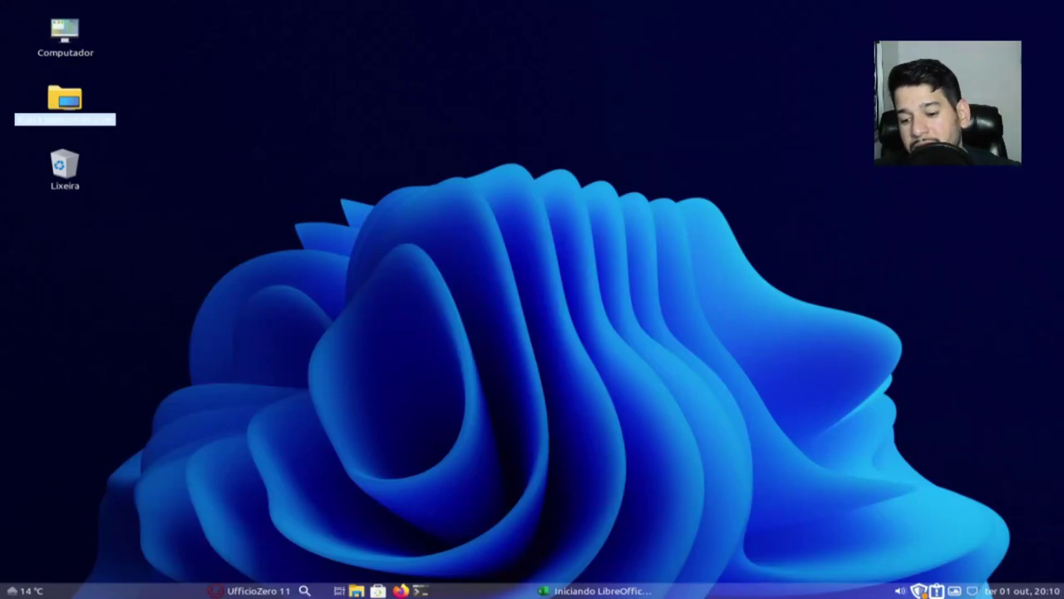
- Close LibreOffice Calc together with its tip of the day, and launch LibreOffice Writer
left_click(213, 592)
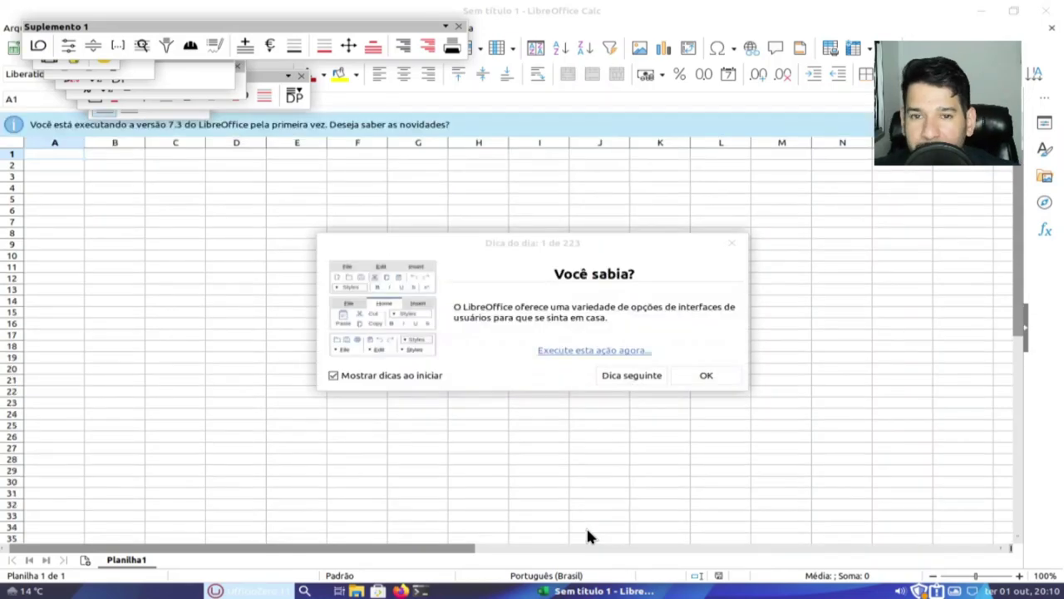
left_click(733, 243)
left_click(1046, 10)
key("super")
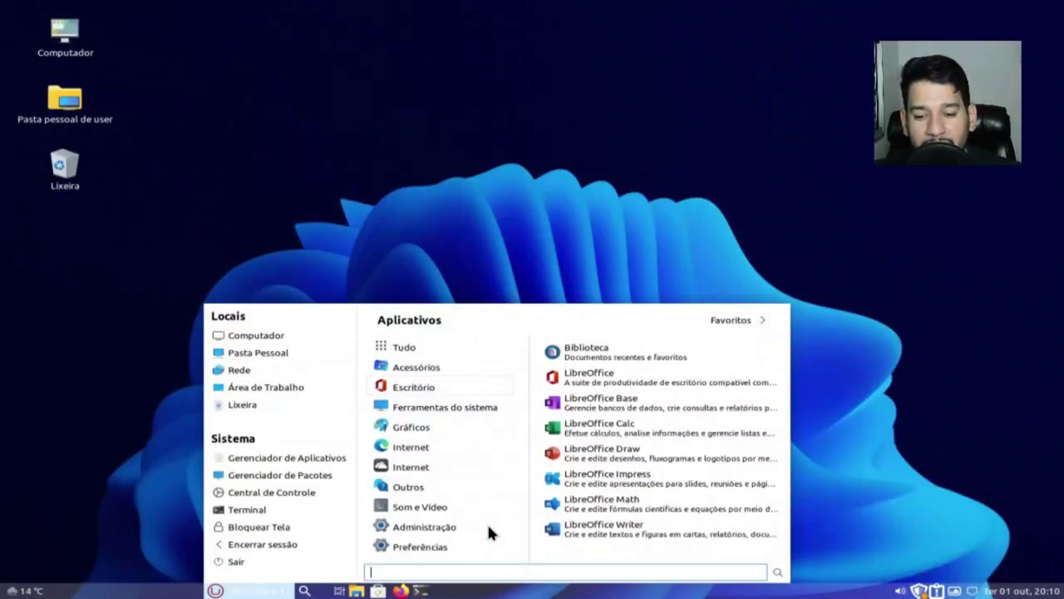
left_click(597, 532)
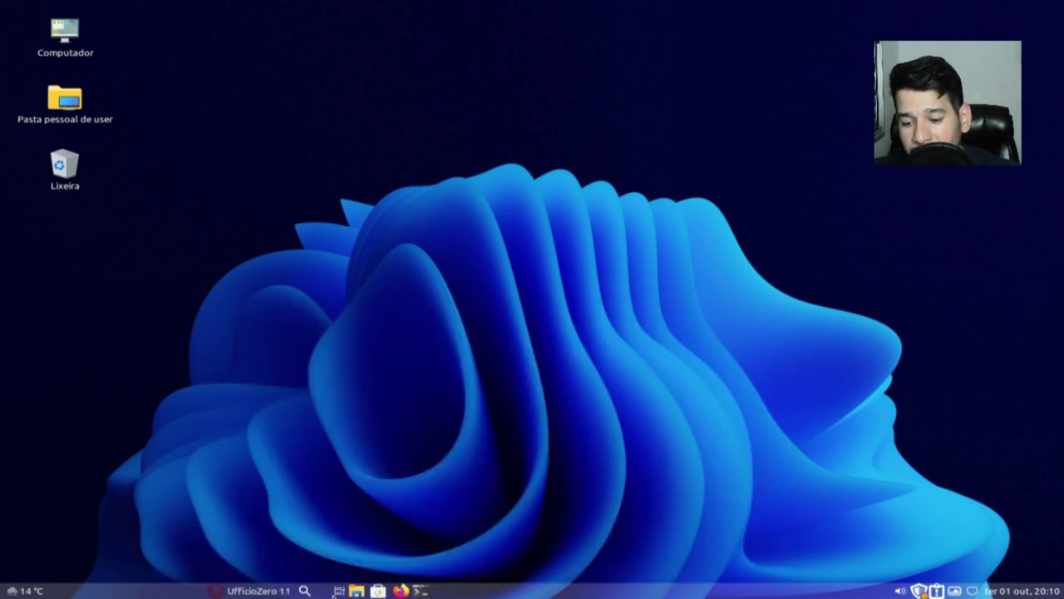
- Browse the tools listed in the Preferências category of the installed applications
left_click(246, 591)
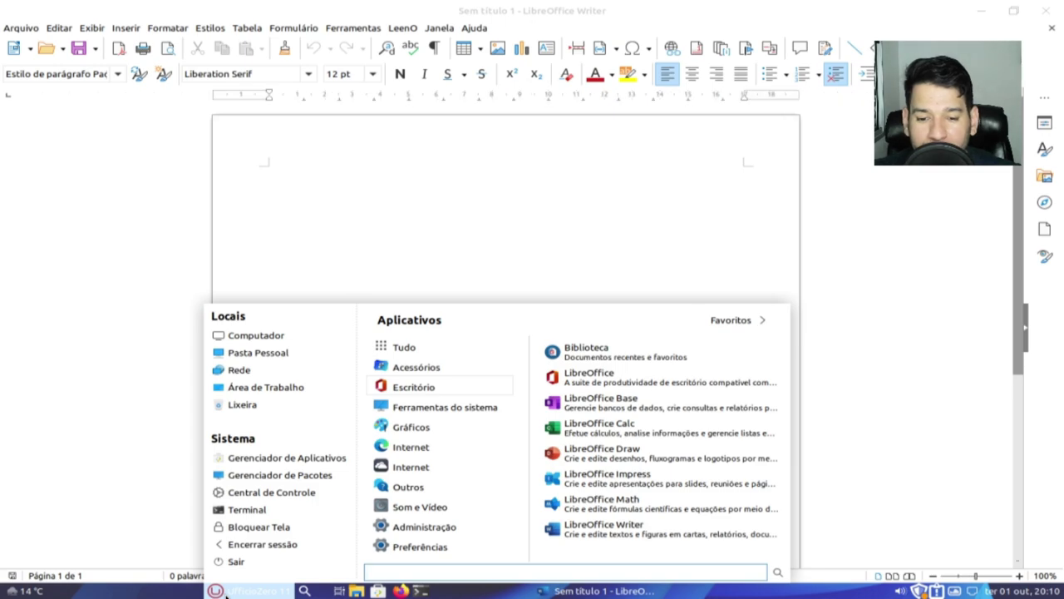
mouse_move(415, 446)
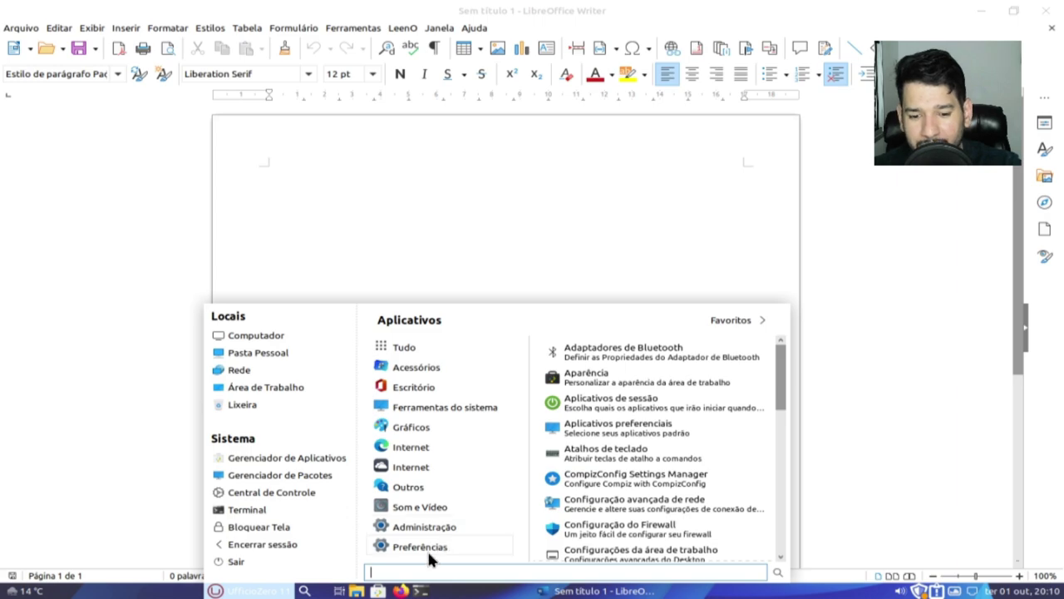
scroll(700, 507, "down", 1)
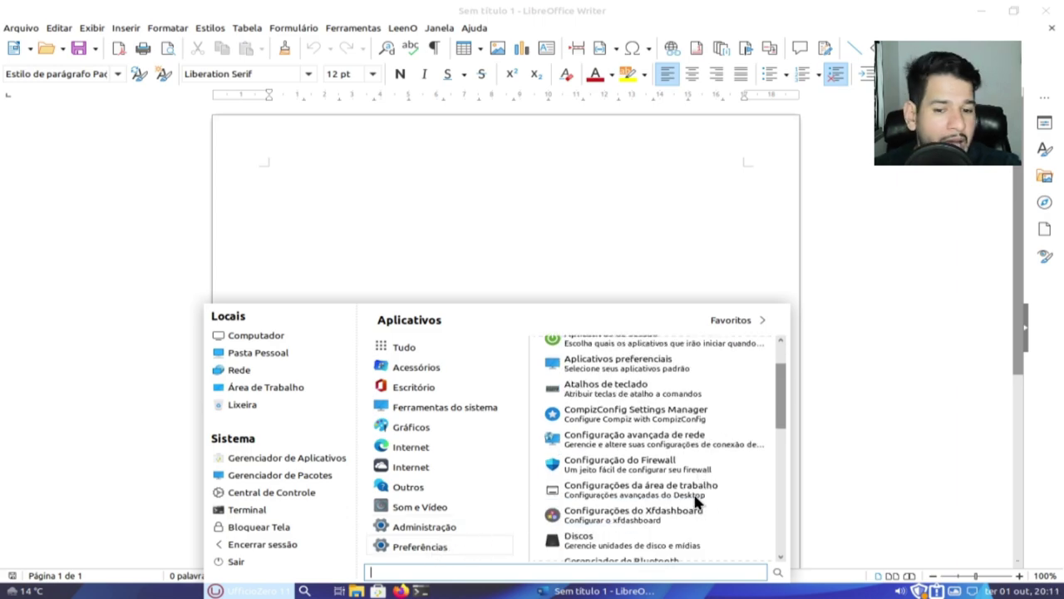
scroll(697, 502, "down", 3)
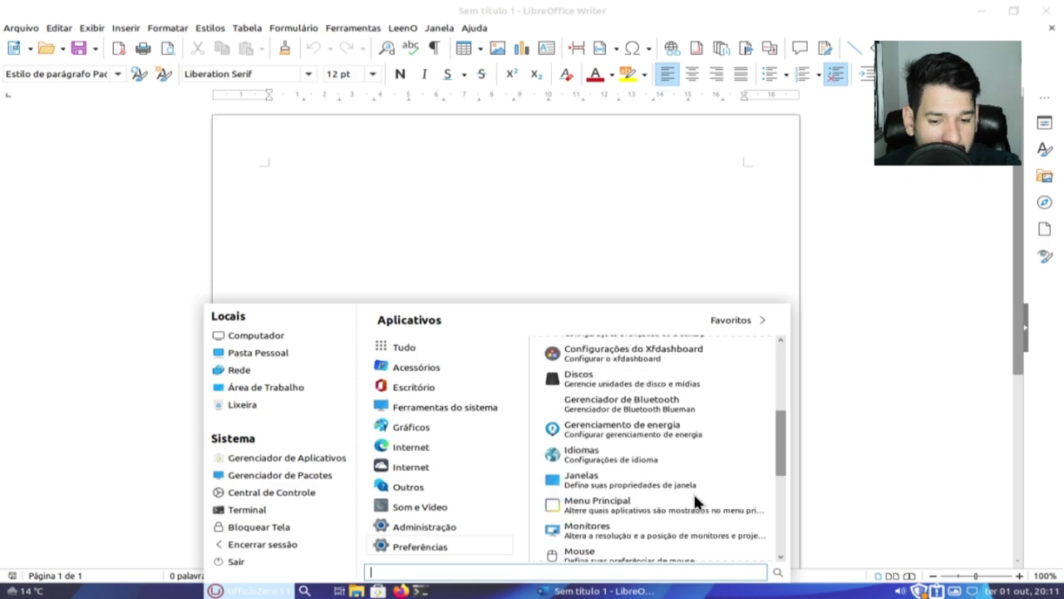
scroll(696, 499, "down", 5)
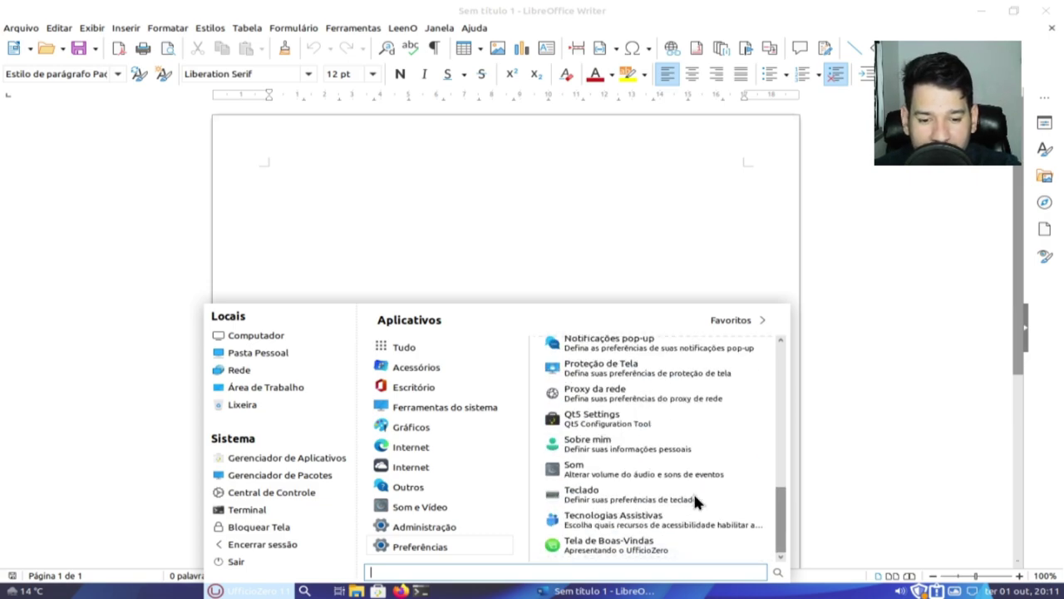
scroll(694, 494, "up", 1)
scroll(690, 492, "up", 4)
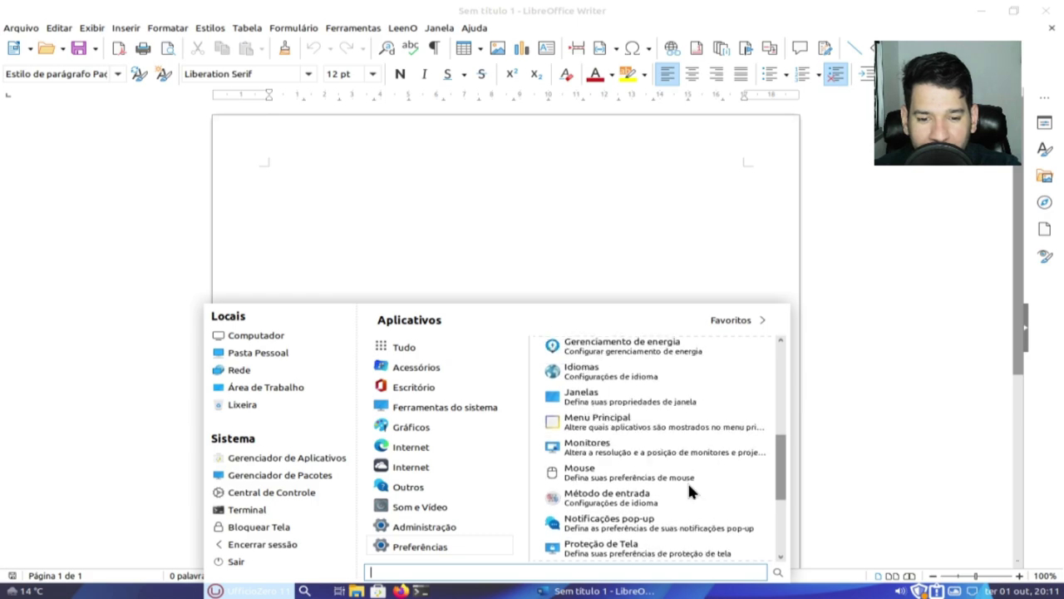
scroll(677, 475, "up", 1)
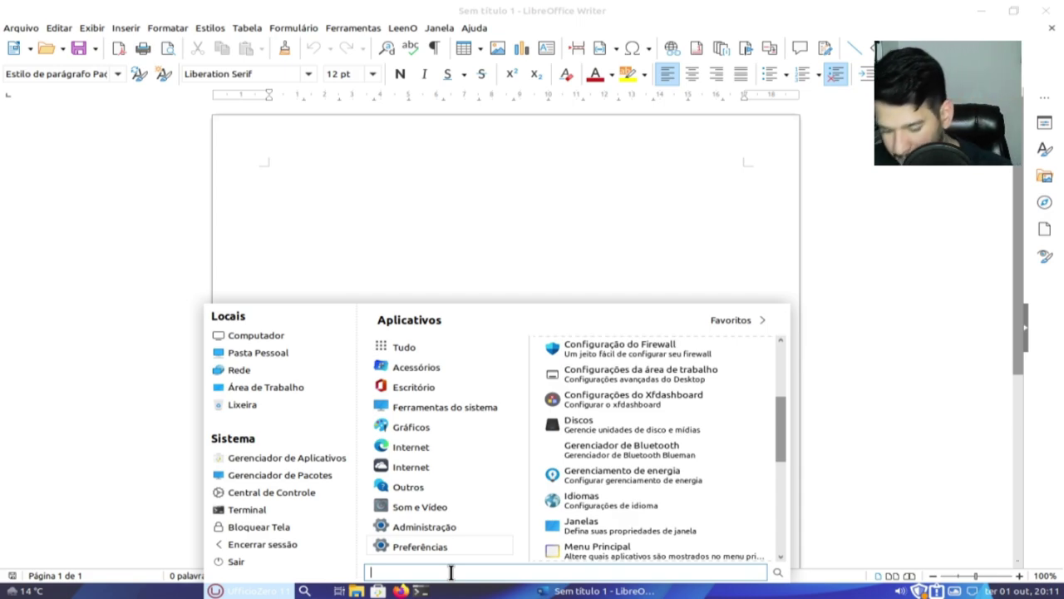
- Search the applications for "monitor", open the Monitores preferences and choose a resolution of 1280 x 720
type("monitor")
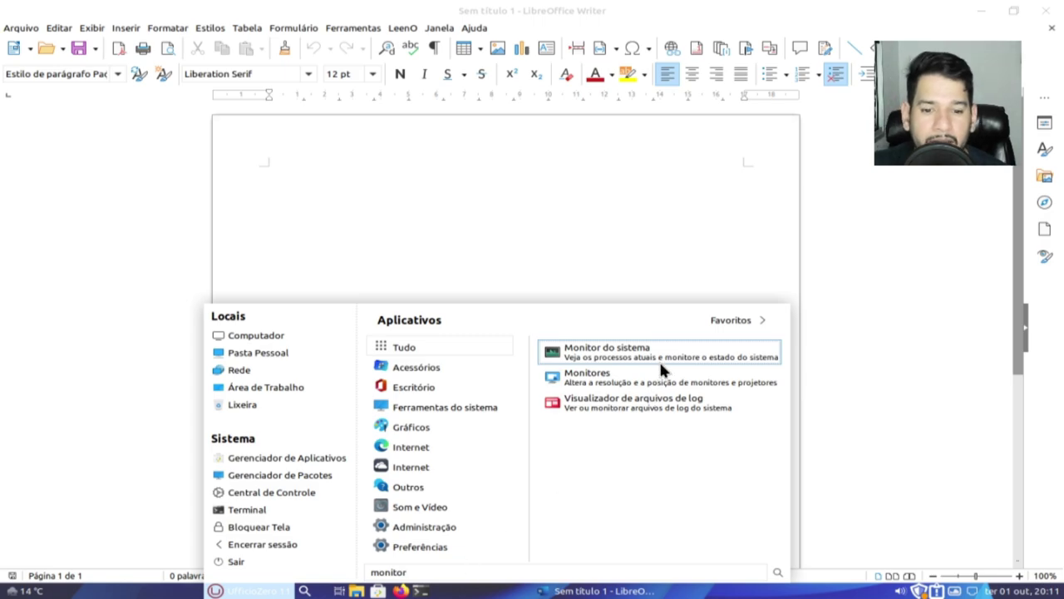
left_click(611, 376)
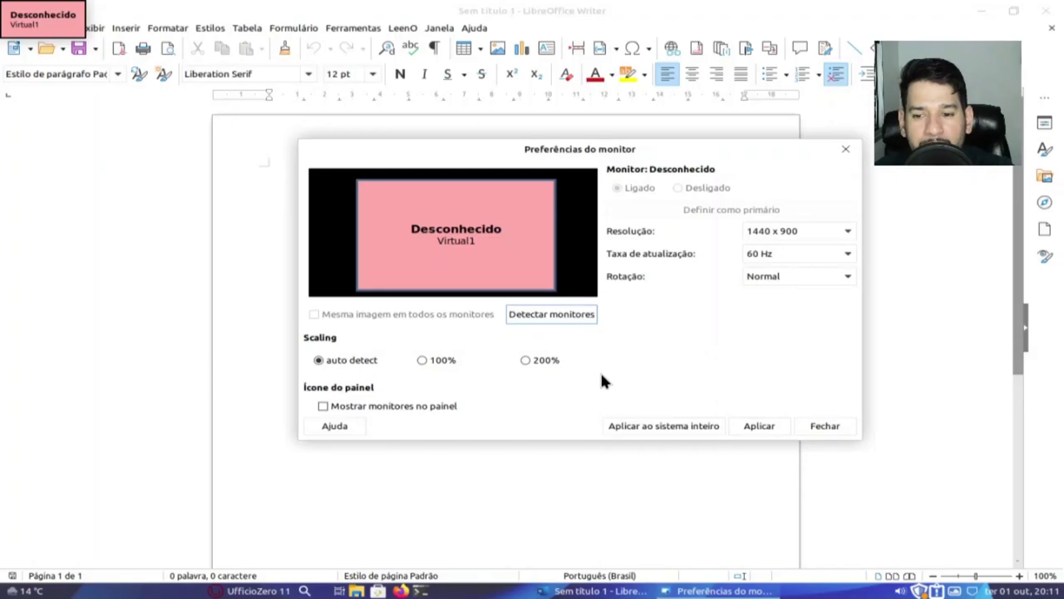
scroll(813, 230, "down", 1)
left_click(815, 233)
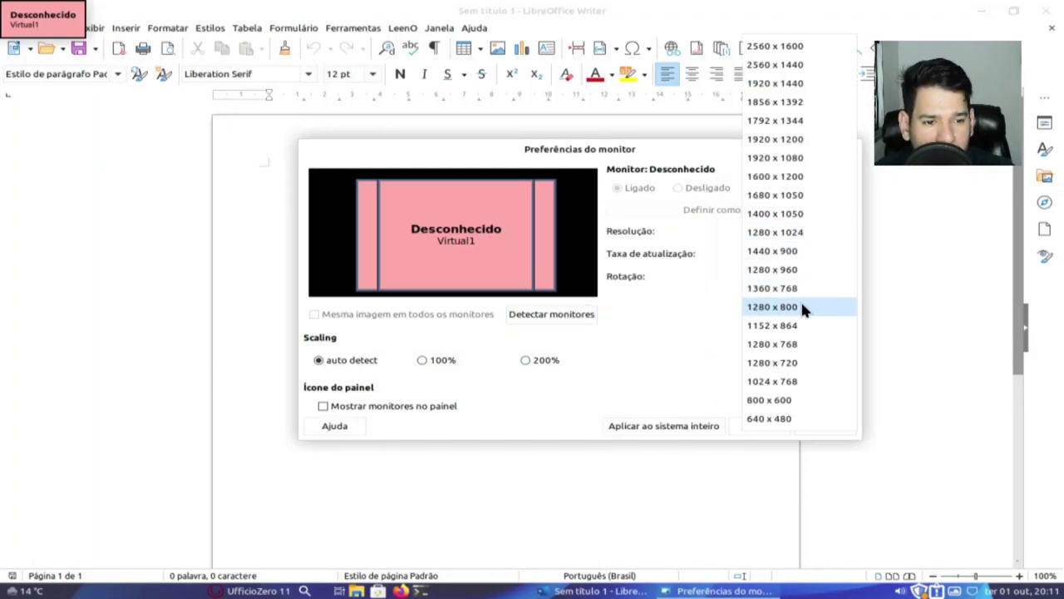
left_click(779, 364)
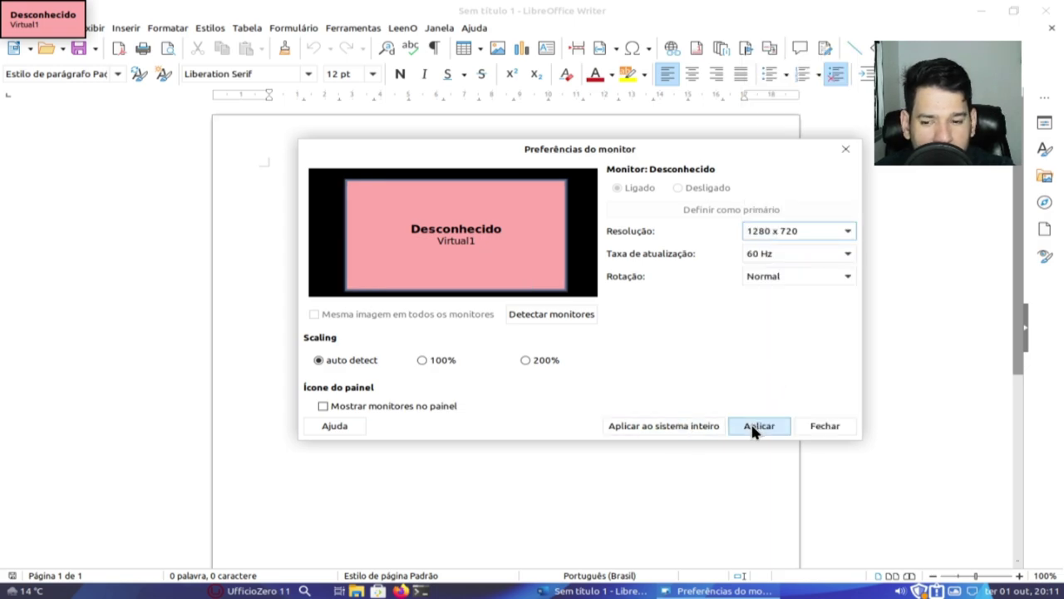
- Apply the monitor configuration to the whole system, authenticating with the account password, and close the monitor preferences
left_click(702, 425)
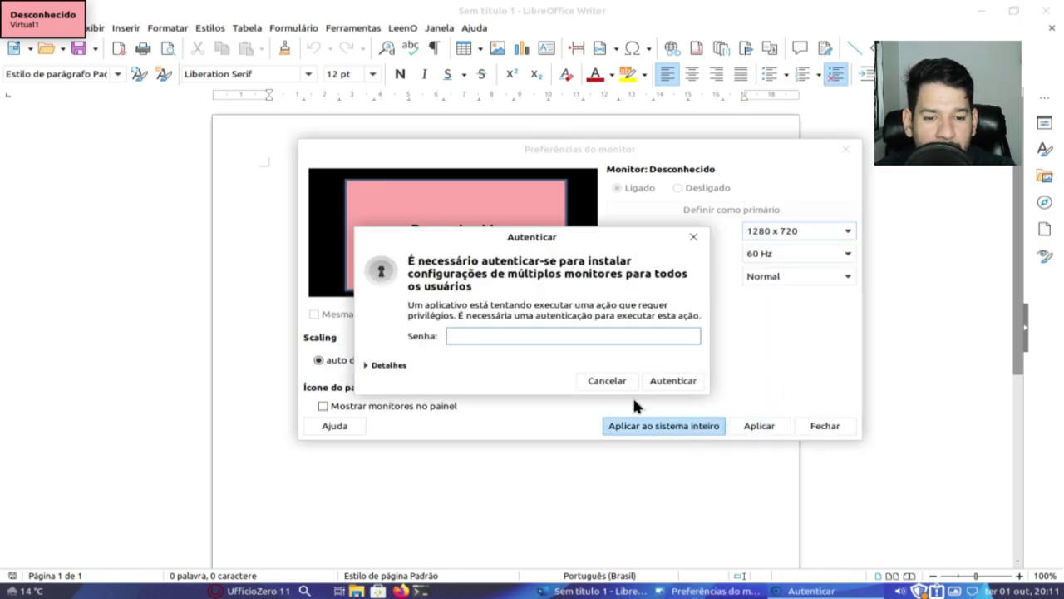
type("••")
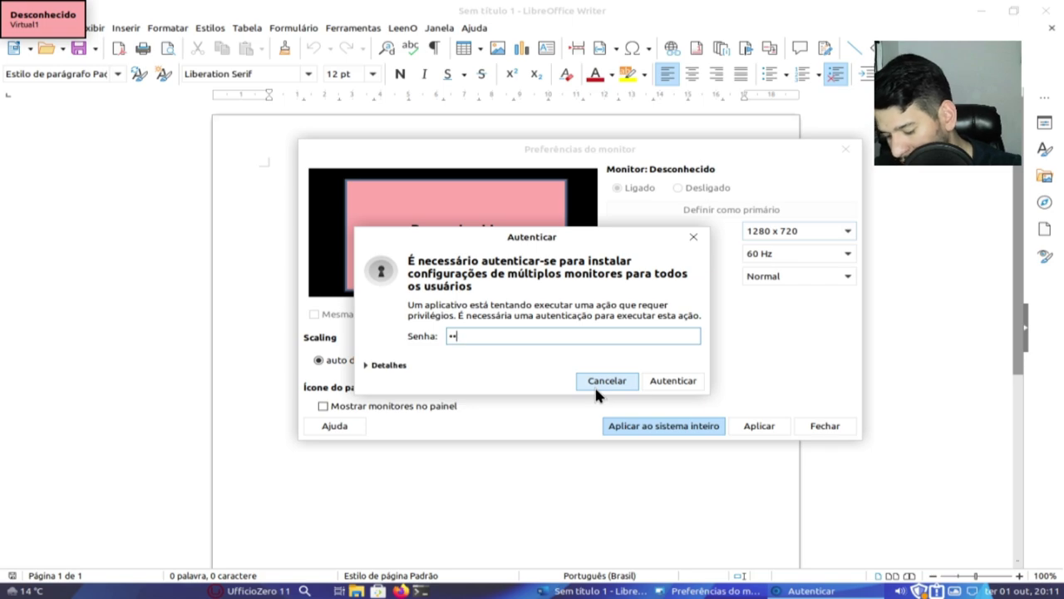
type("•")
left_click(687, 375)
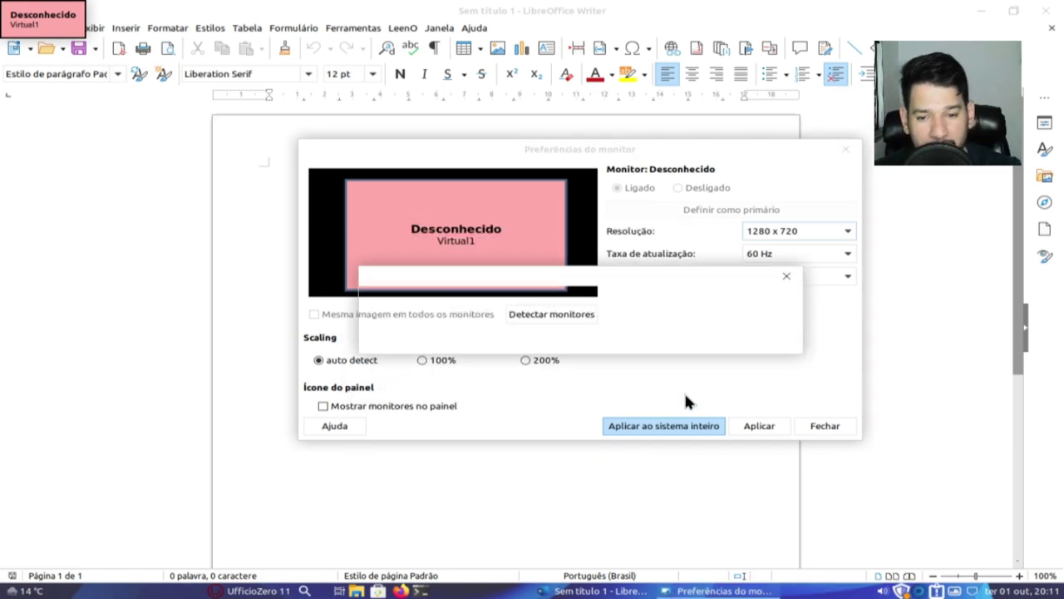
left_click(693, 343)
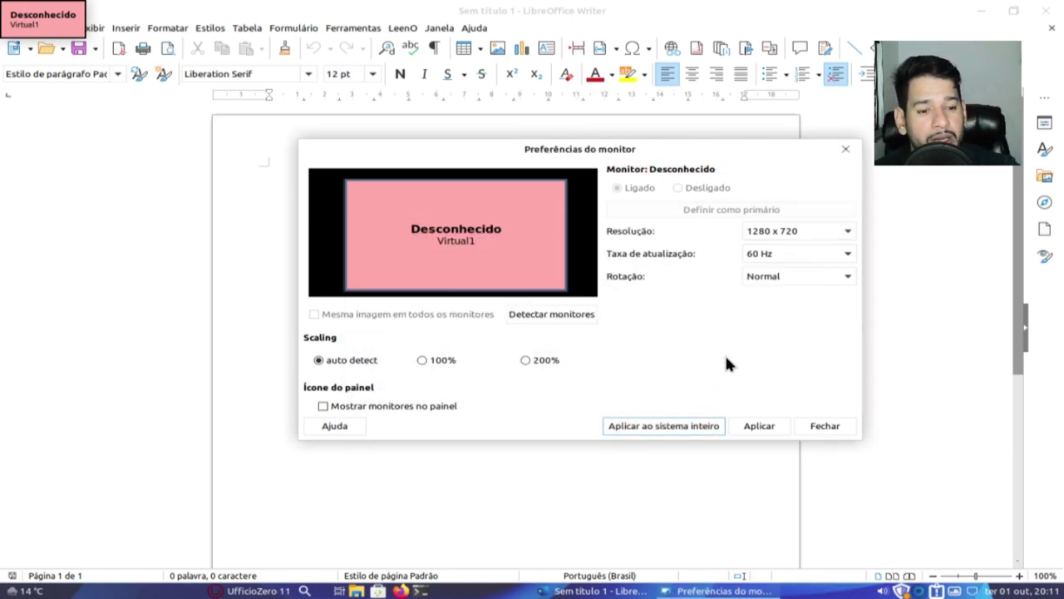
left_click(819, 425)
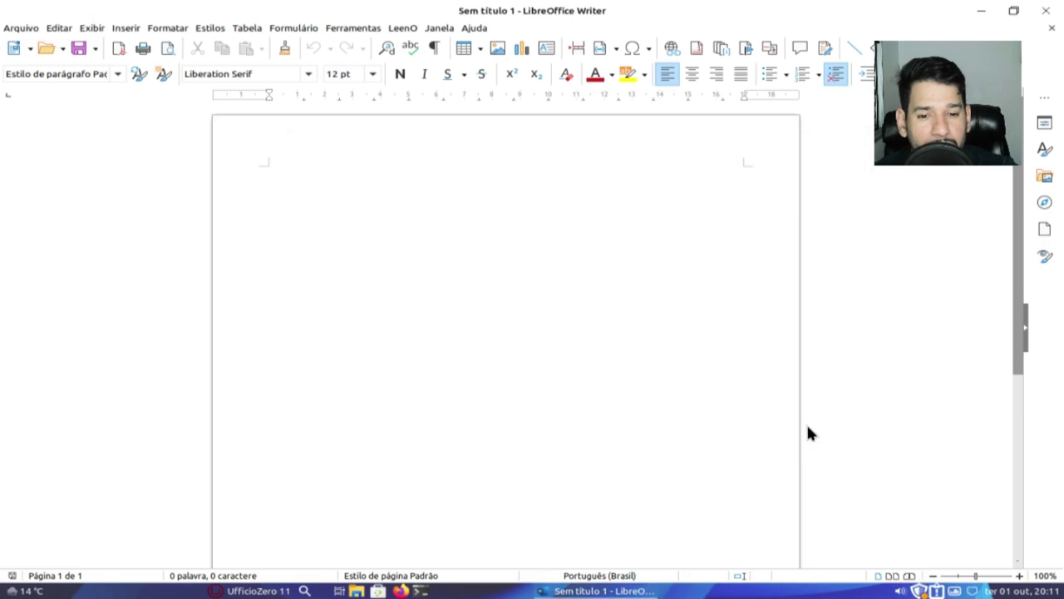
- Look through the Preferências category, then search for "apa" and open the Aparência preferences
left_click(245, 591)
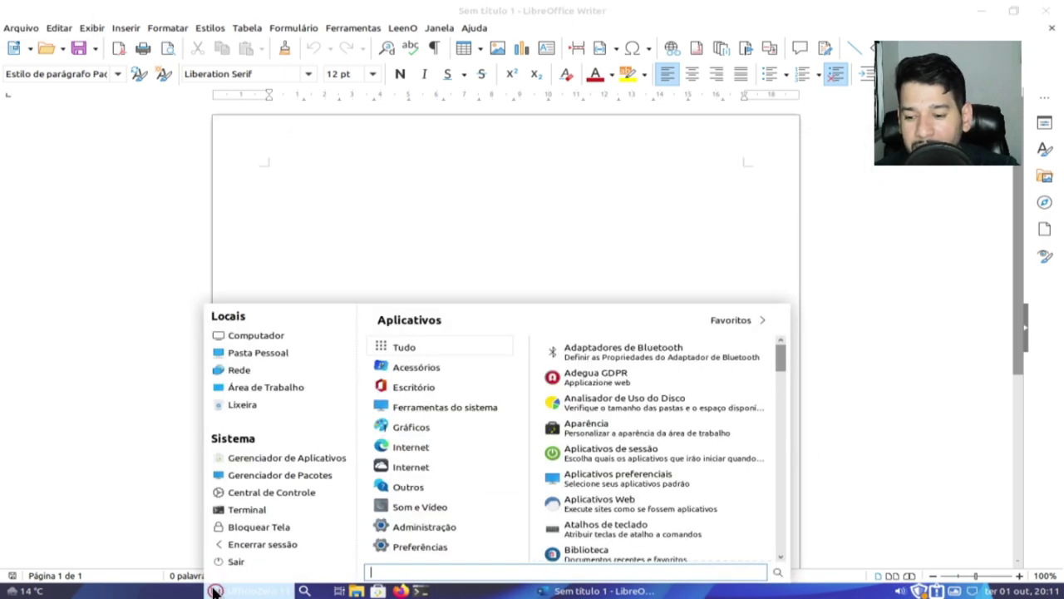
mouse_move(477, 545)
scroll(753, 490, "down", 10)
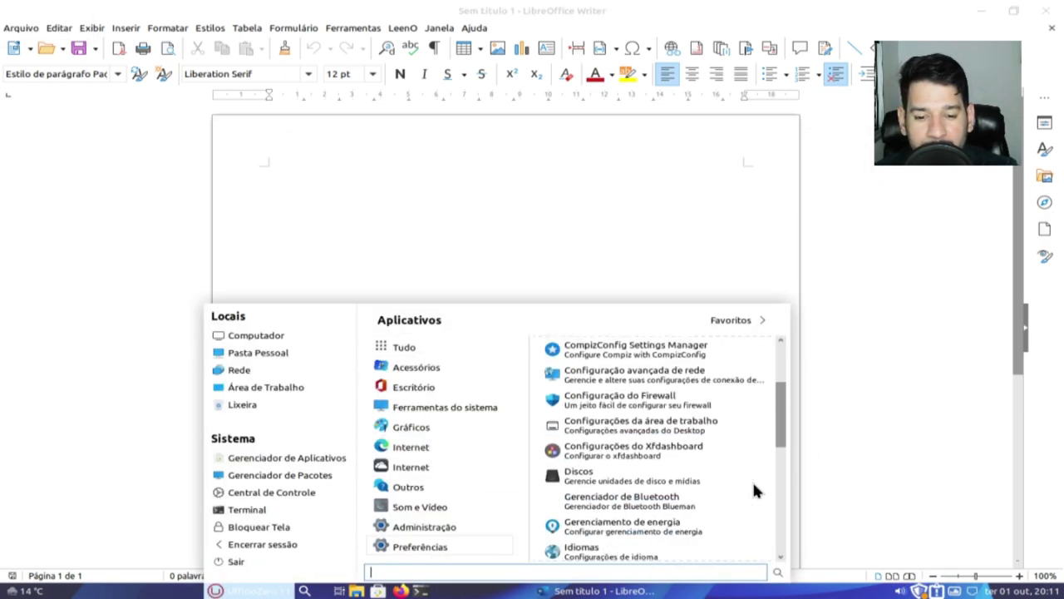
scroll(757, 487, "down", 3)
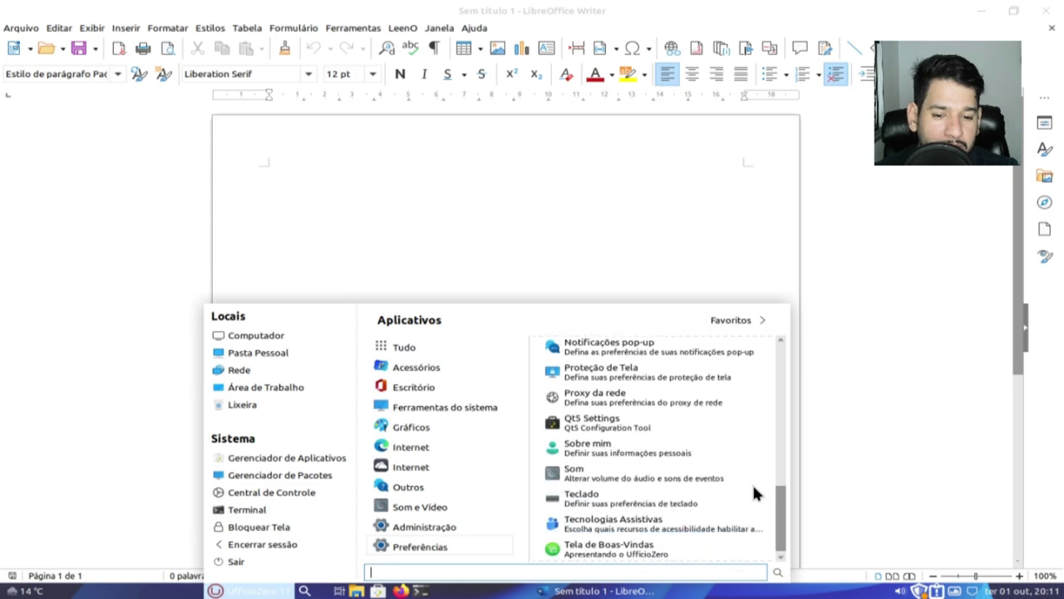
scroll(754, 493, "up", 1)
scroll(753, 493, "up", 1)
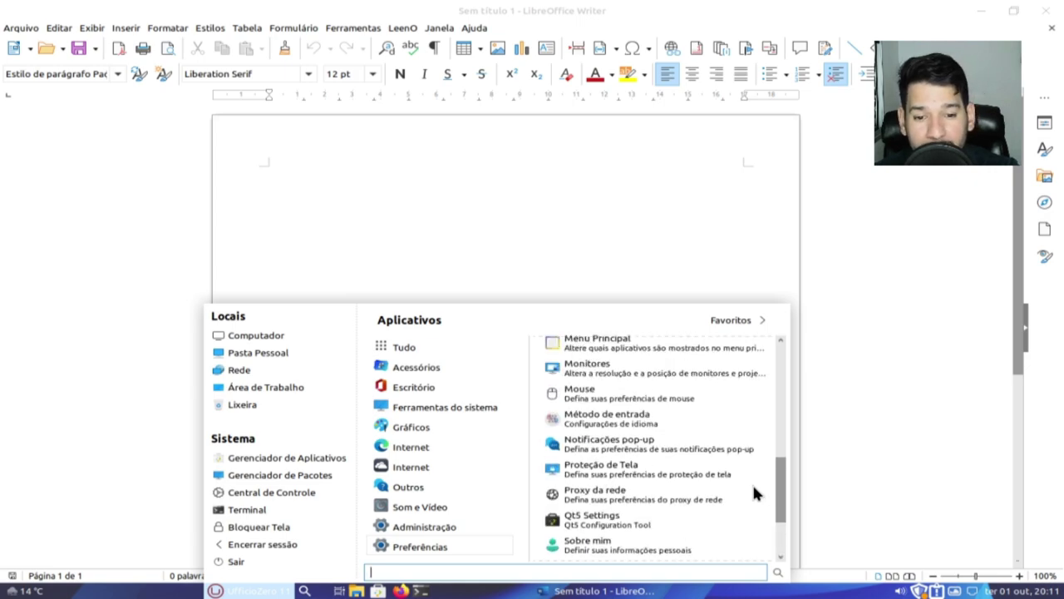
scroll(754, 493, "up", 1)
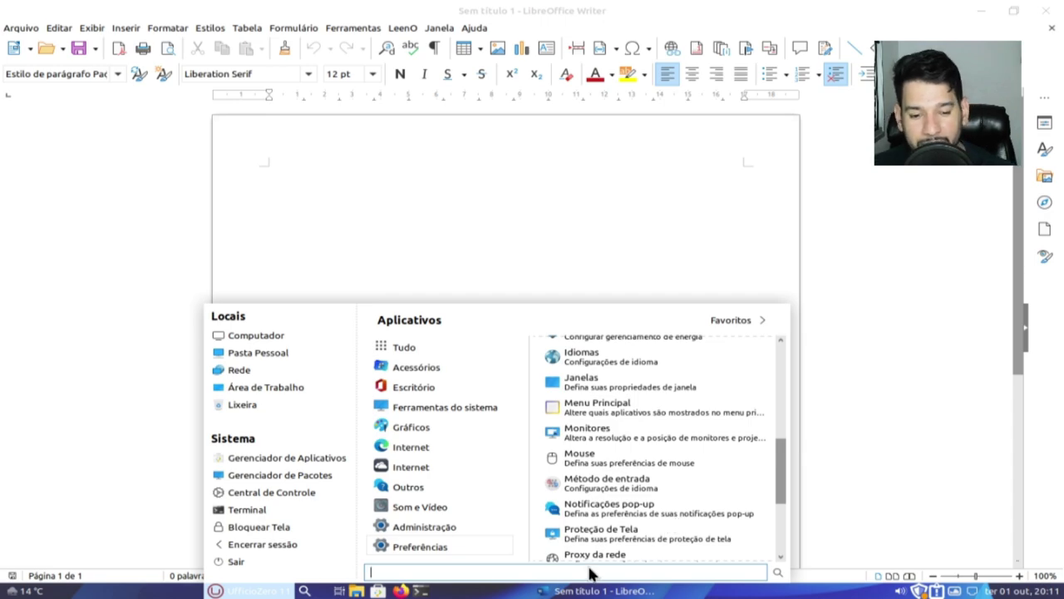
type("apa")
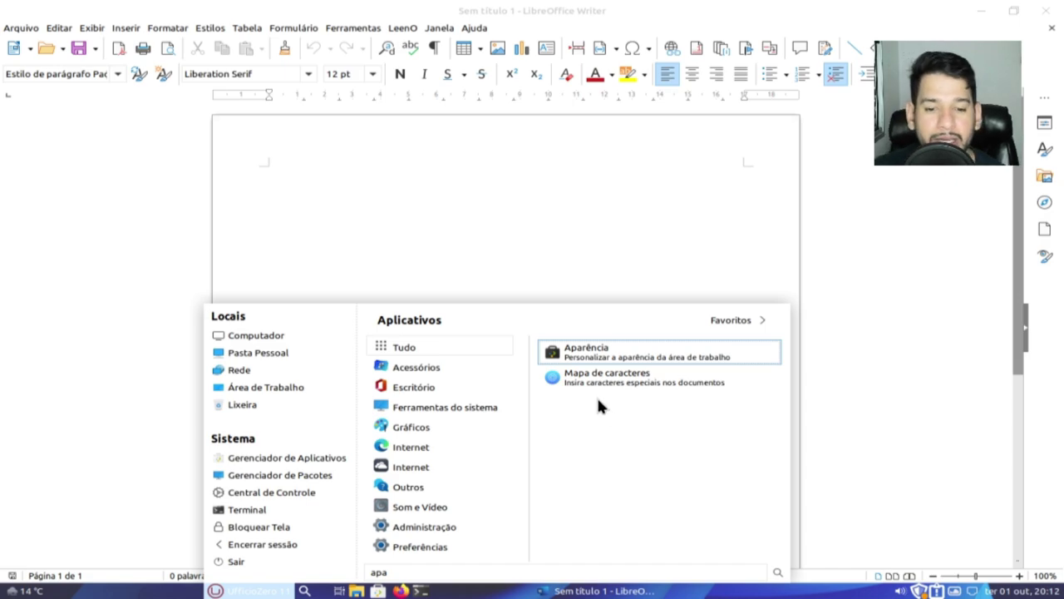
key("Return")
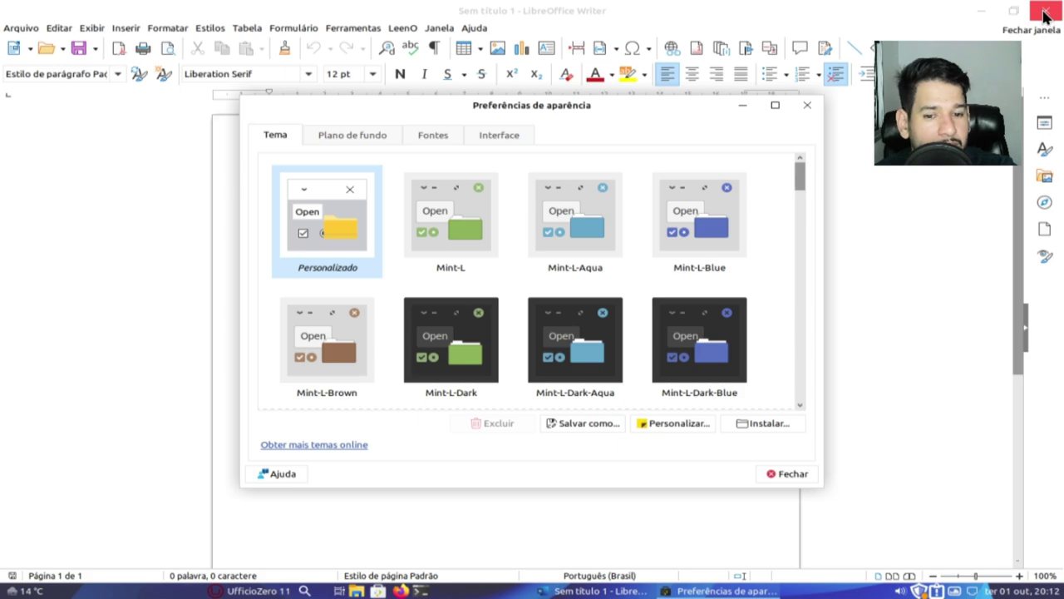
- Close LibreOffice Writer and switch the desktop to the Mint-L-Dark-Blue theme
left_click(1052, 27)
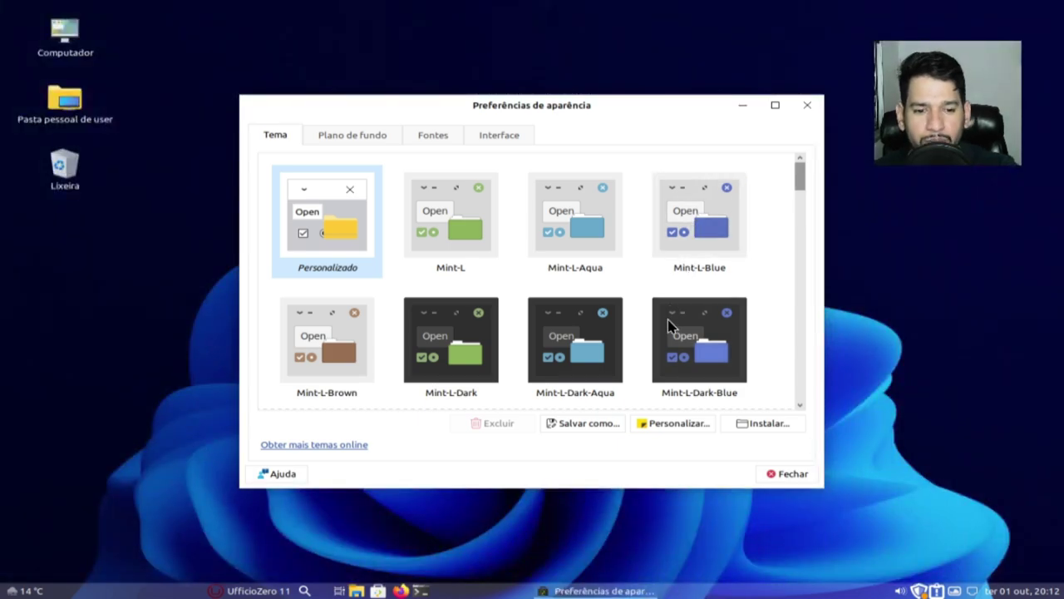
scroll(778, 224, "down", 1)
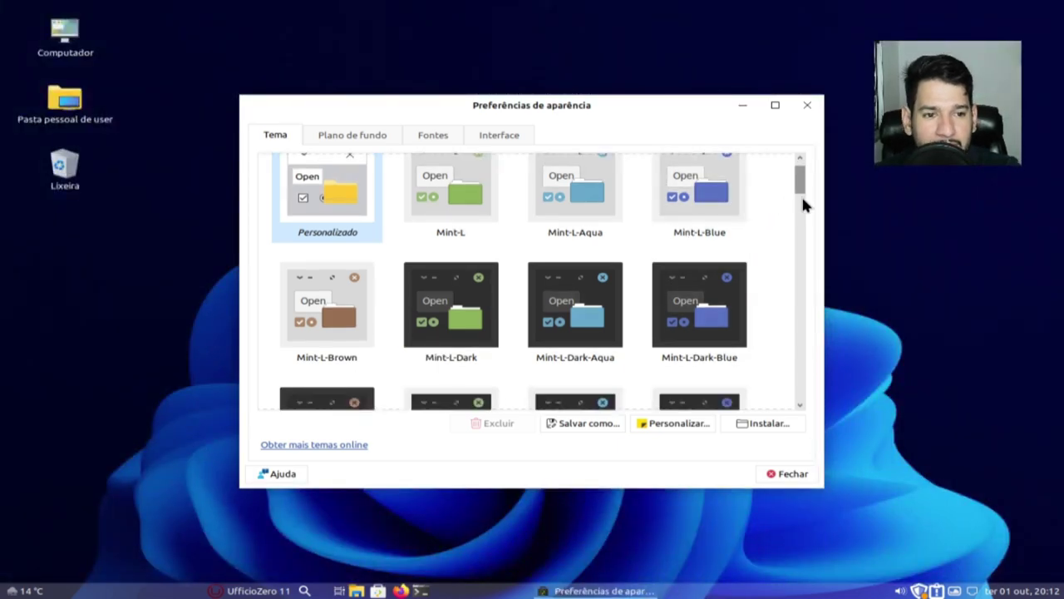
mouse_move(807, 191)
left_mouse_down()
mouse_move(805, 278)
mouse_move(801, 190)
left_mouse_up()
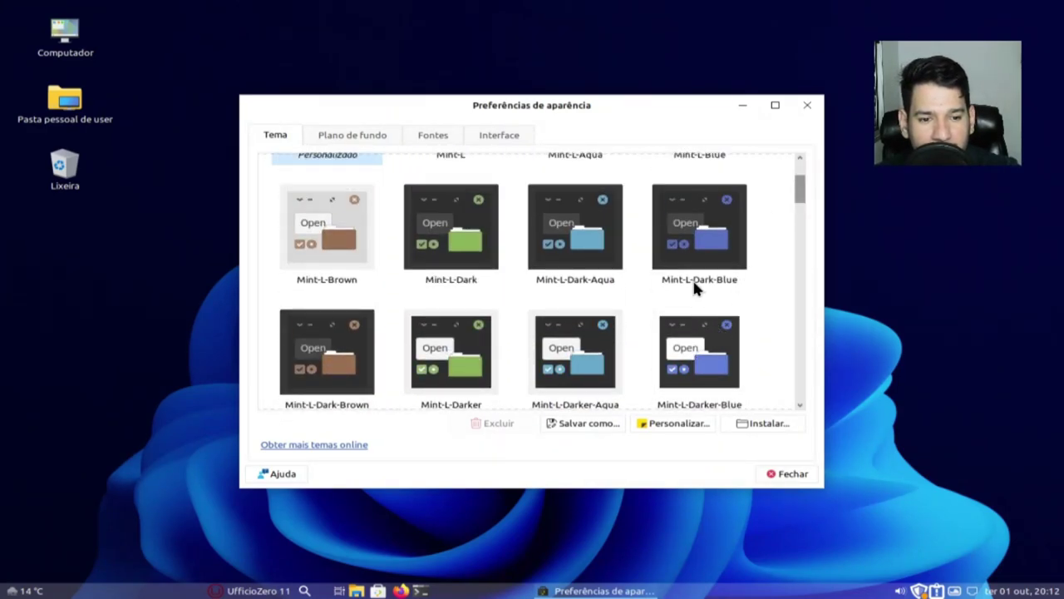
left_click(705, 244)
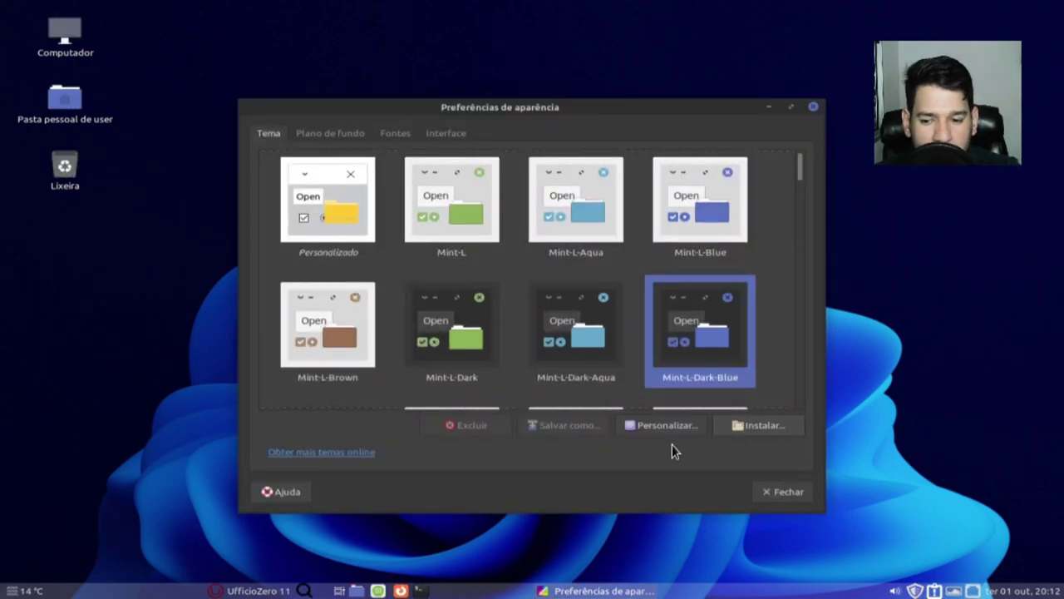
left_click(214, 592)
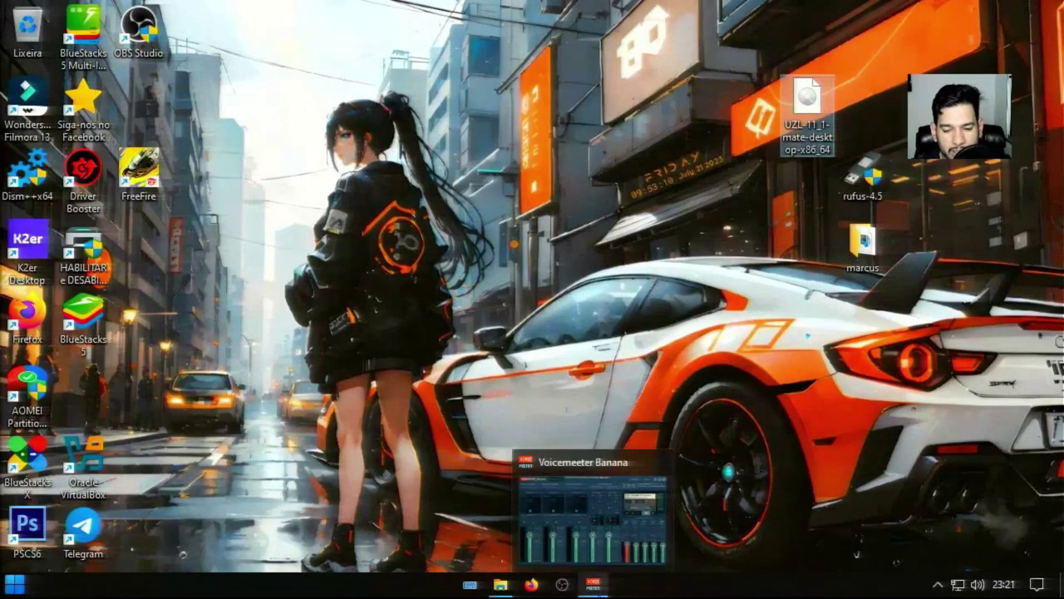
- On the Windows desktop, move the rufus-4.5 program and the UZL-11_1-mate-desktop-x86_64 image close together near the middle
mouse_move(501, 584)
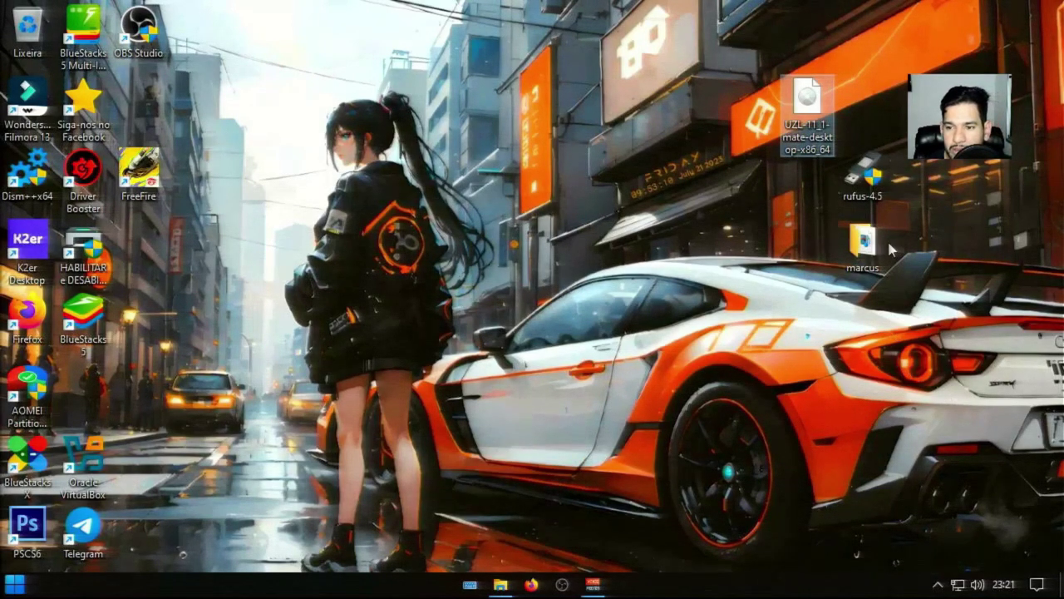
left_click_drag(863, 175, 524, 100)
left_click_drag(800, 102, 589, 181)
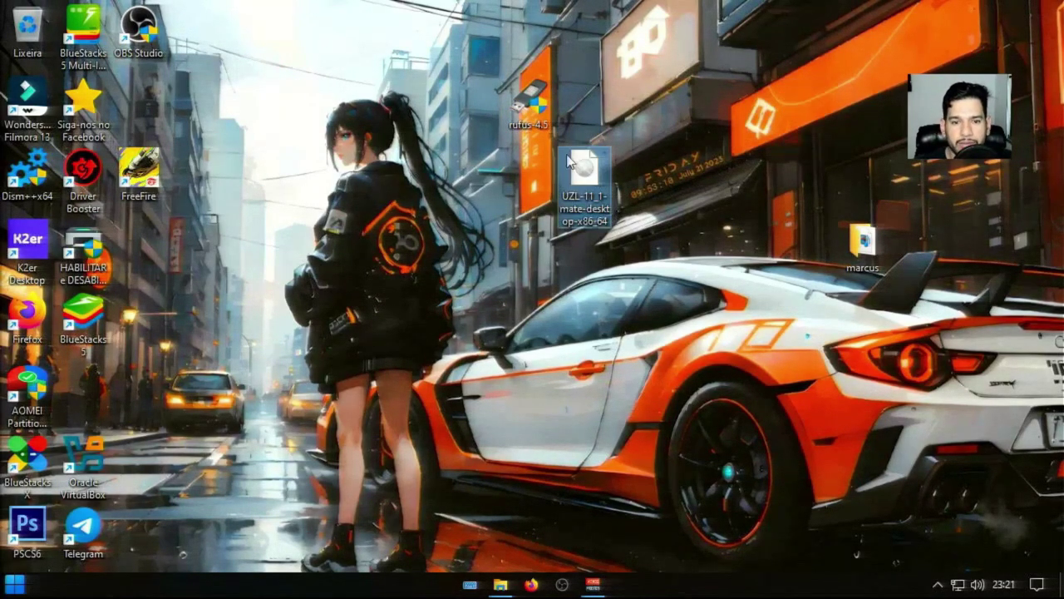
- Launch rufus-4.5, allow it to run past the security warning, and reposition its window slightly
double_click(543, 108)
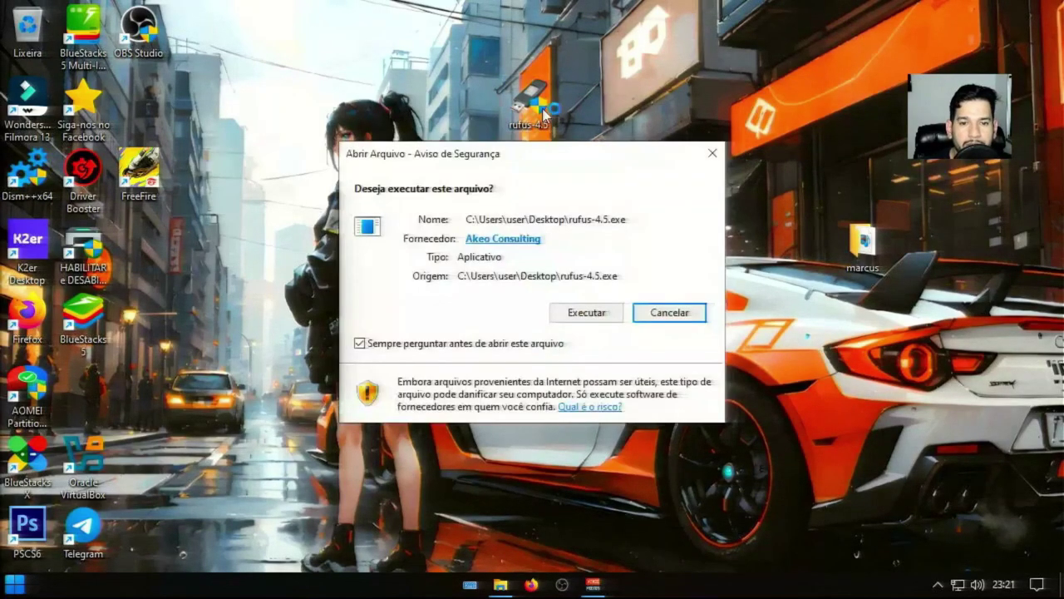
left_click(587, 314)
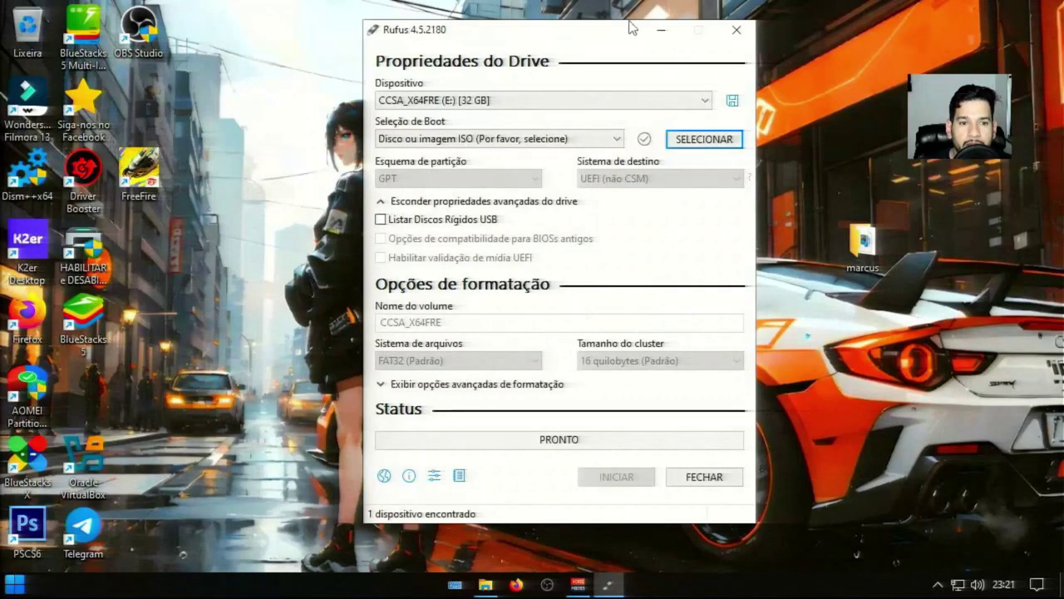
left_click_drag(593, 36, 632, 36)
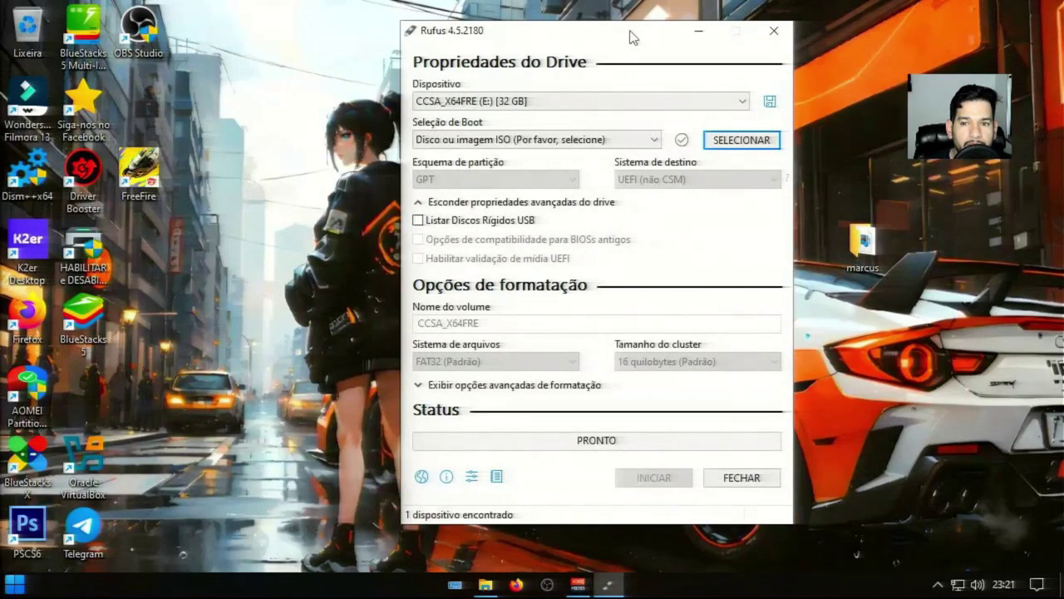
- Choose the 32 GB drive CCSA_X64FRE (E:) as the Rufus target device
left_click(639, 106)
left_click(641, 103)
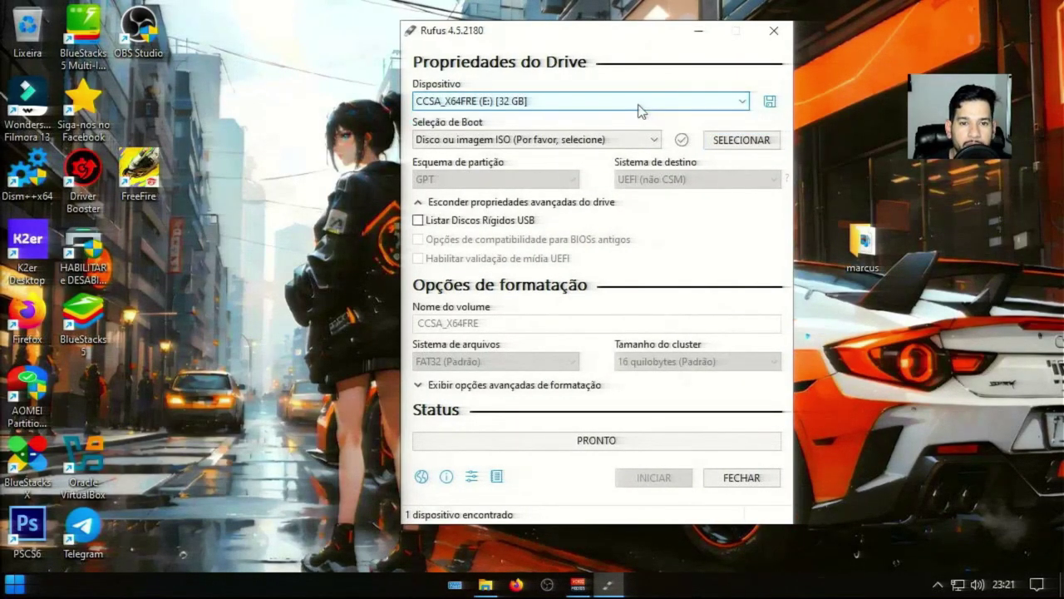
left_click(638, 108)
left_click(639, 108)
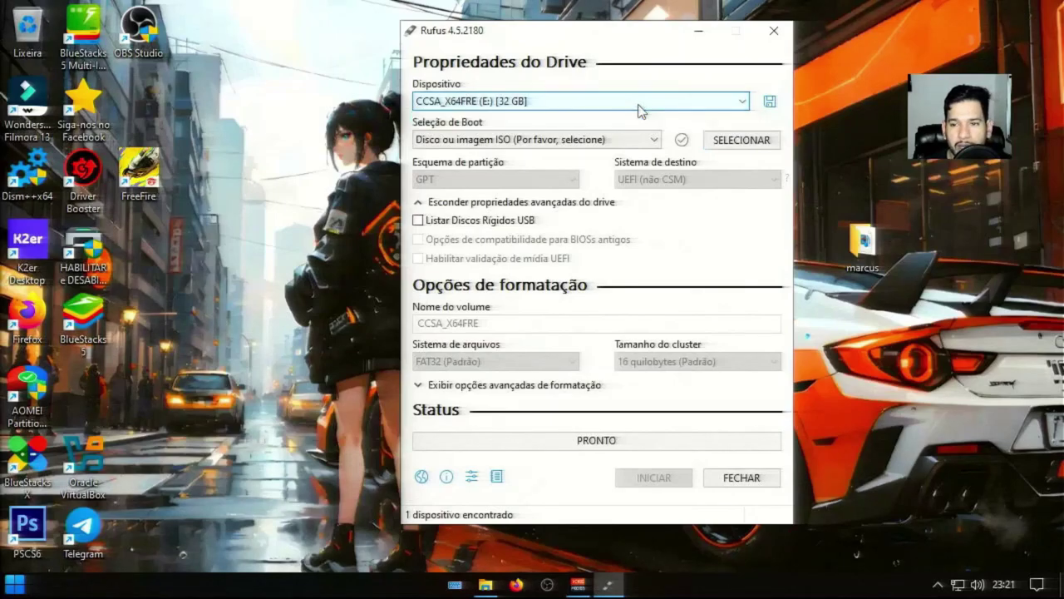
- Move the Rufus window and the desktop ISO file apart, and load UZL-11_1-mate-desktop-x86_64.iso into Rufus as the boot image
left_click(639, 108)
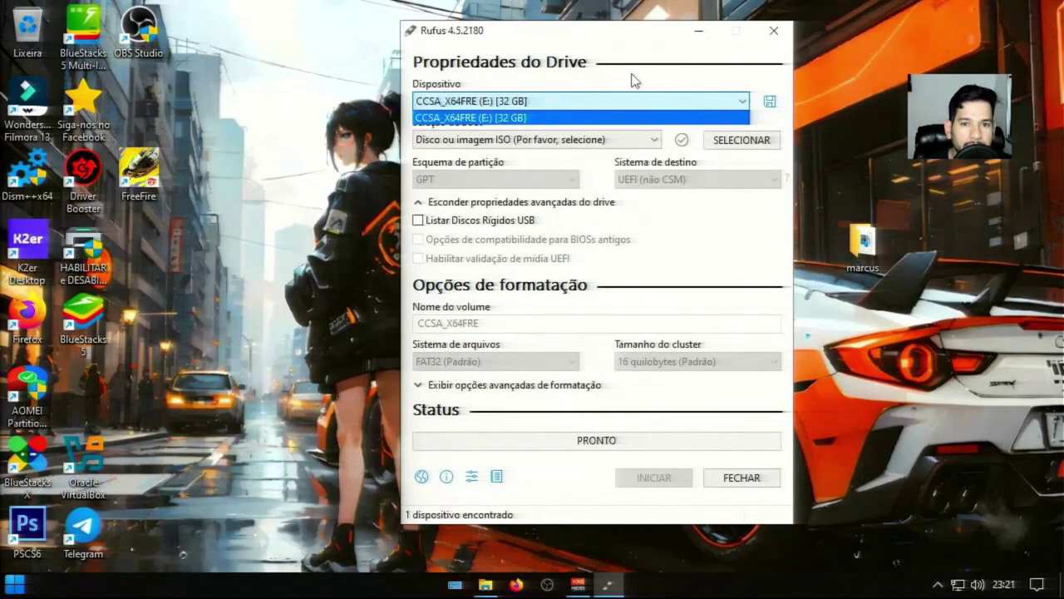
left_click(655, 39)
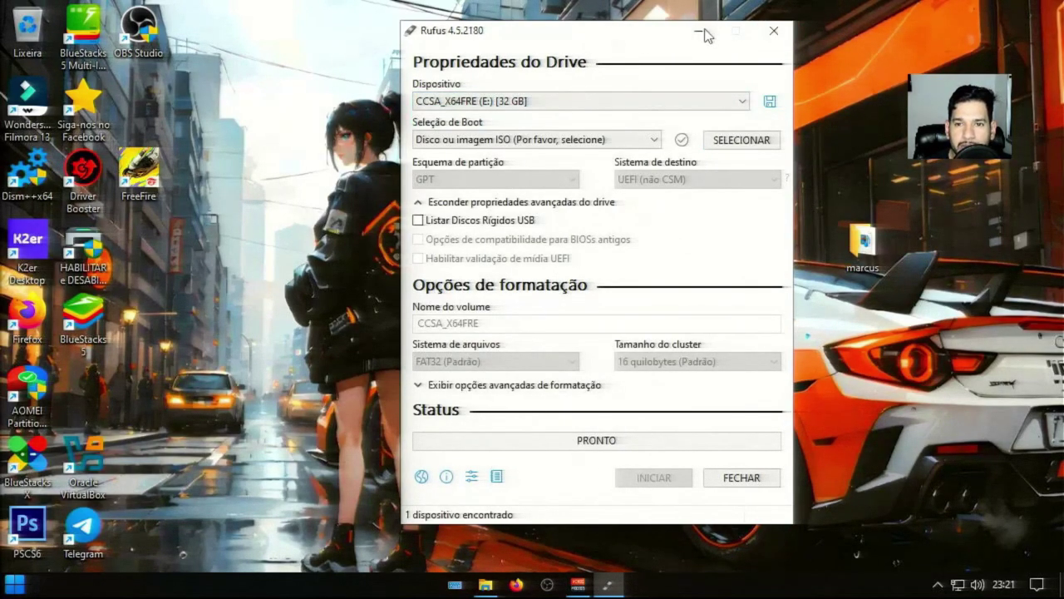
left_click_drag(627, 33, 369, 62)
left_click_drag(576, 166, 752, 165)
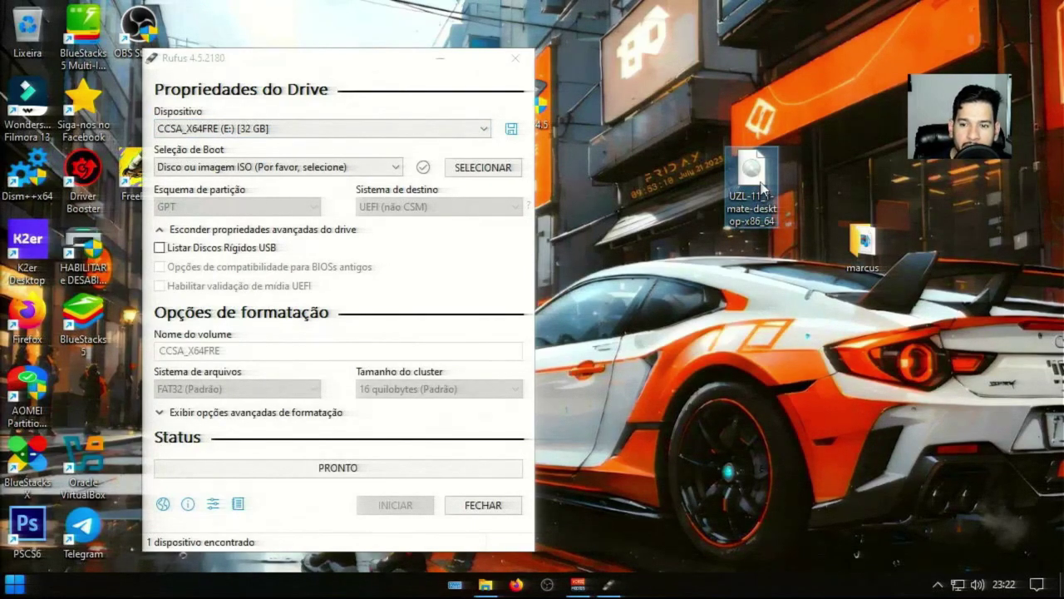
left_click_drag(761, 188, 281, 244)
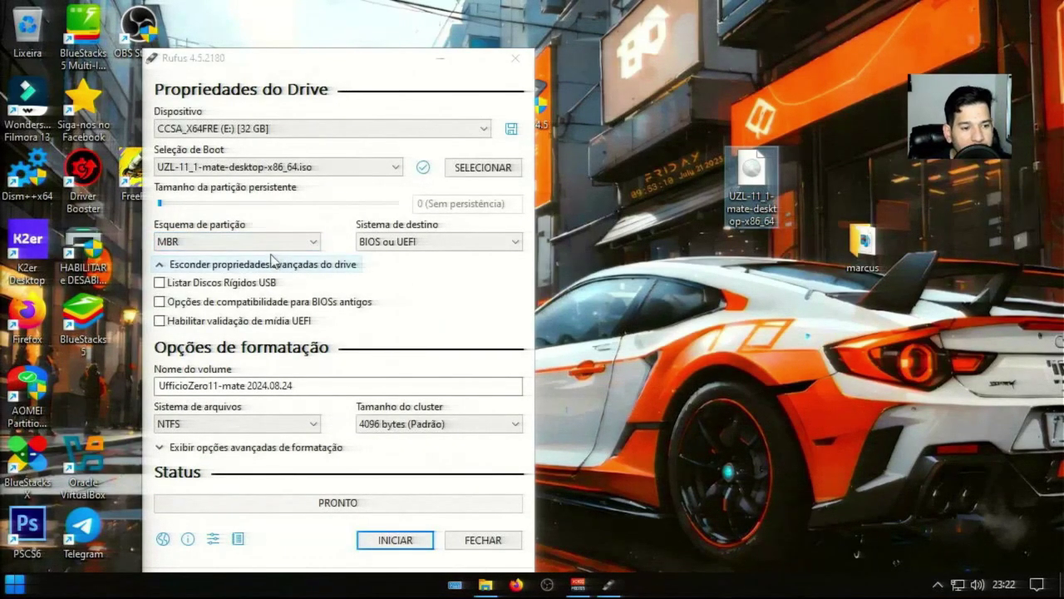
- Leave the partition scheme list without a choice and run msinfo32 to open the Windows System Information
left_click(279, 243)
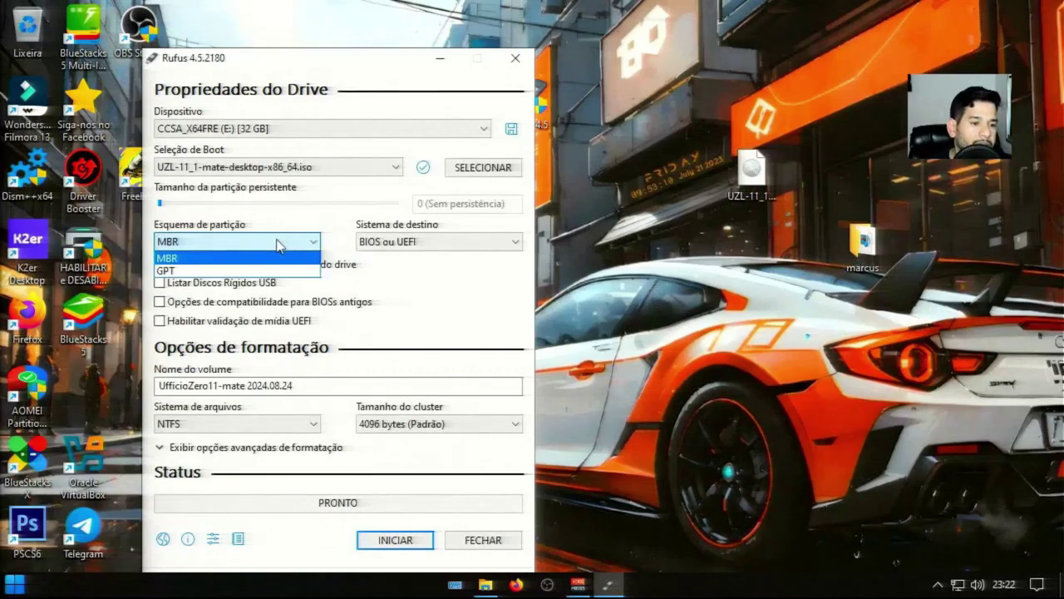
left_click(278, 242)
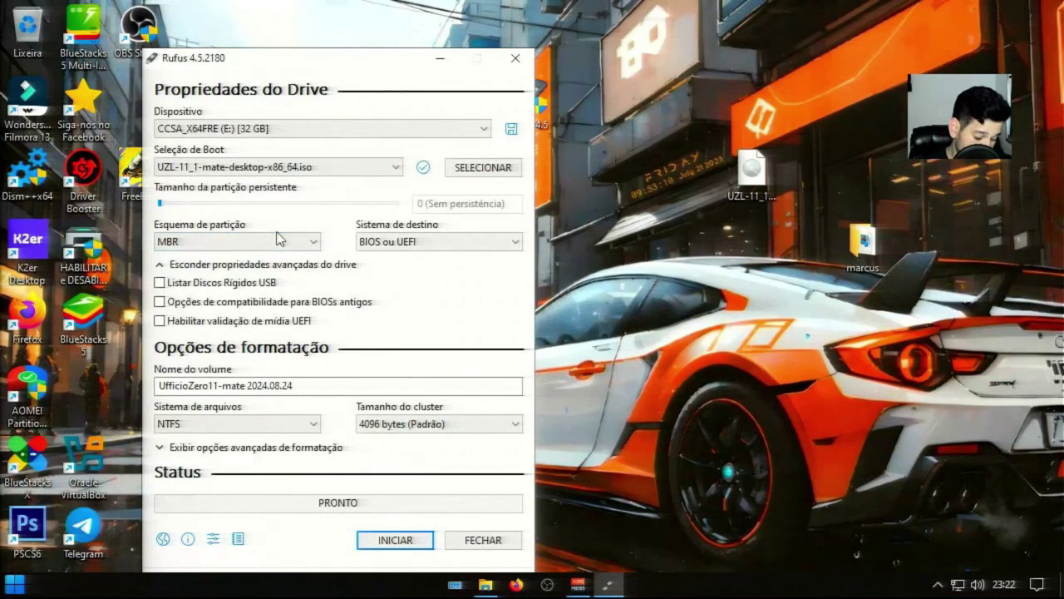
key("super+r")
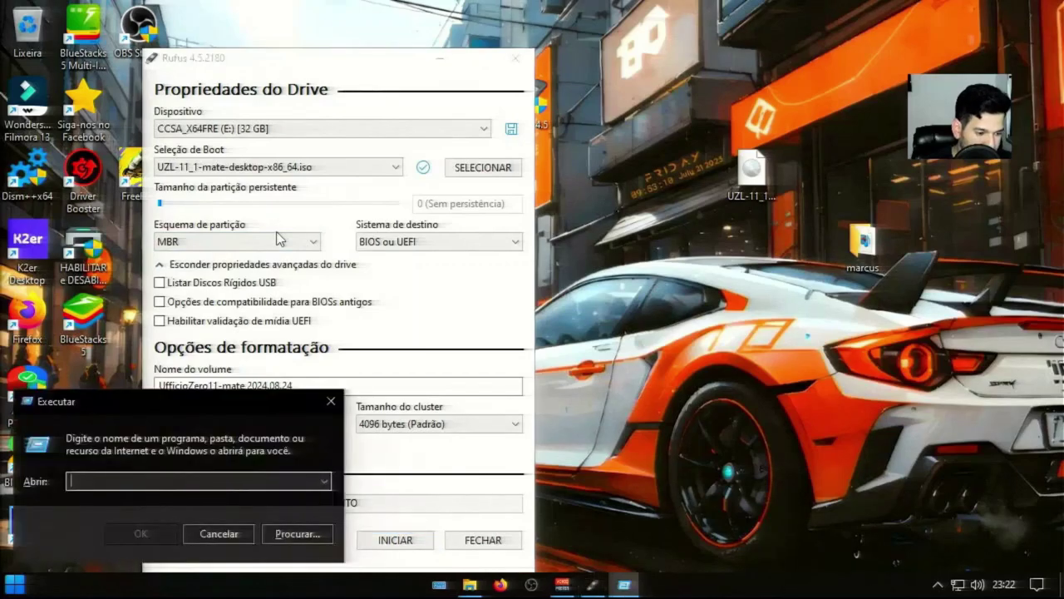
type("ms")
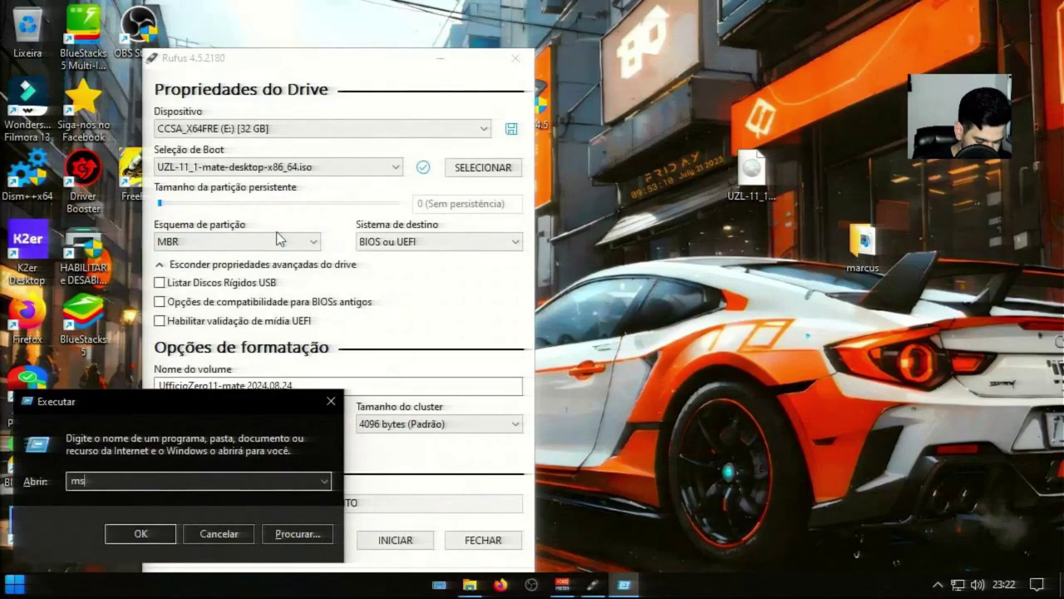
type("conf")
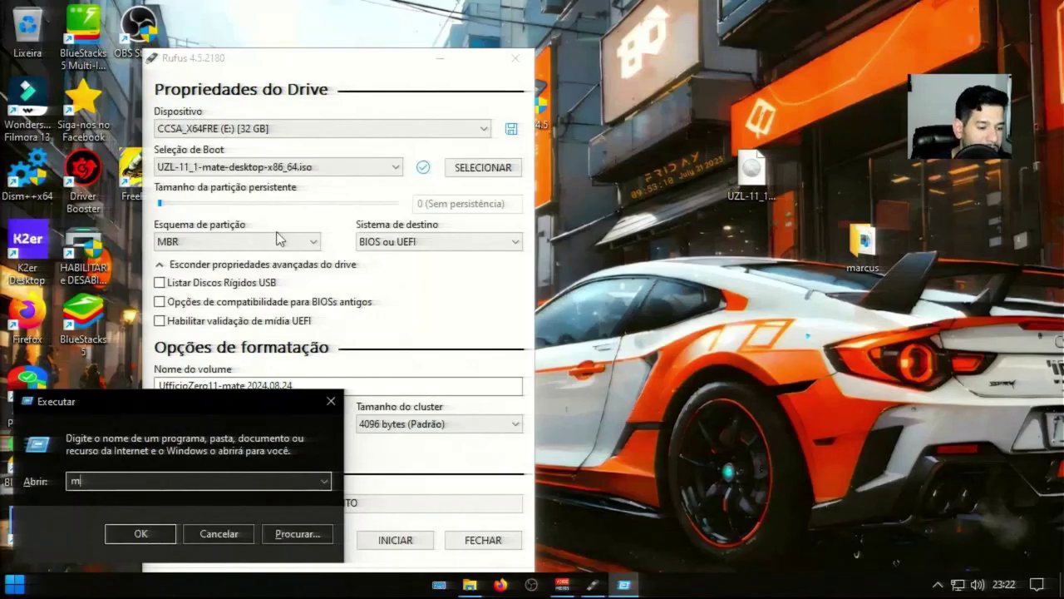
type("in")
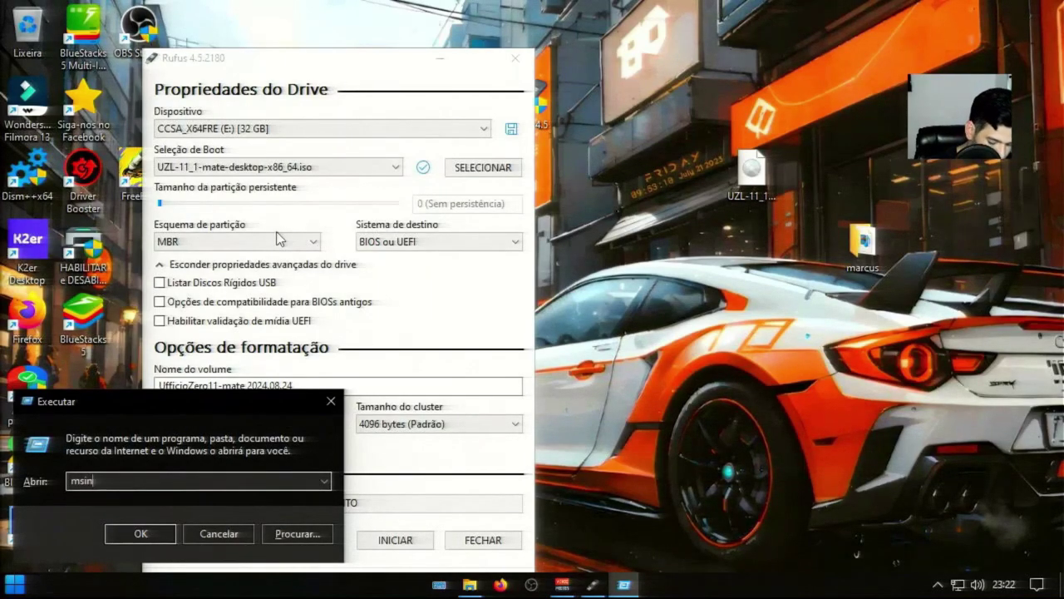
type("fo32")
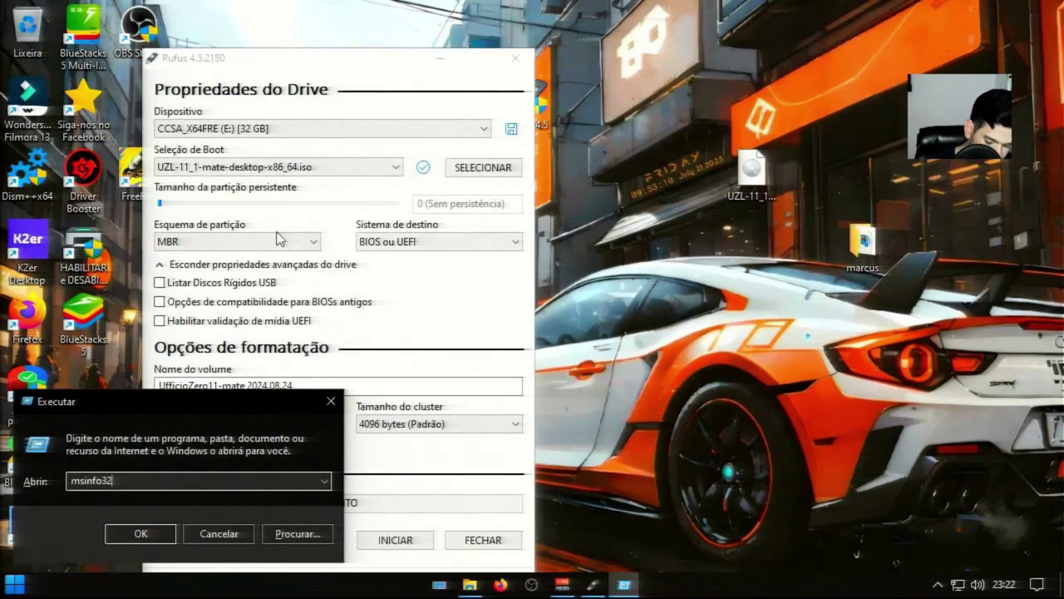
key("Return")
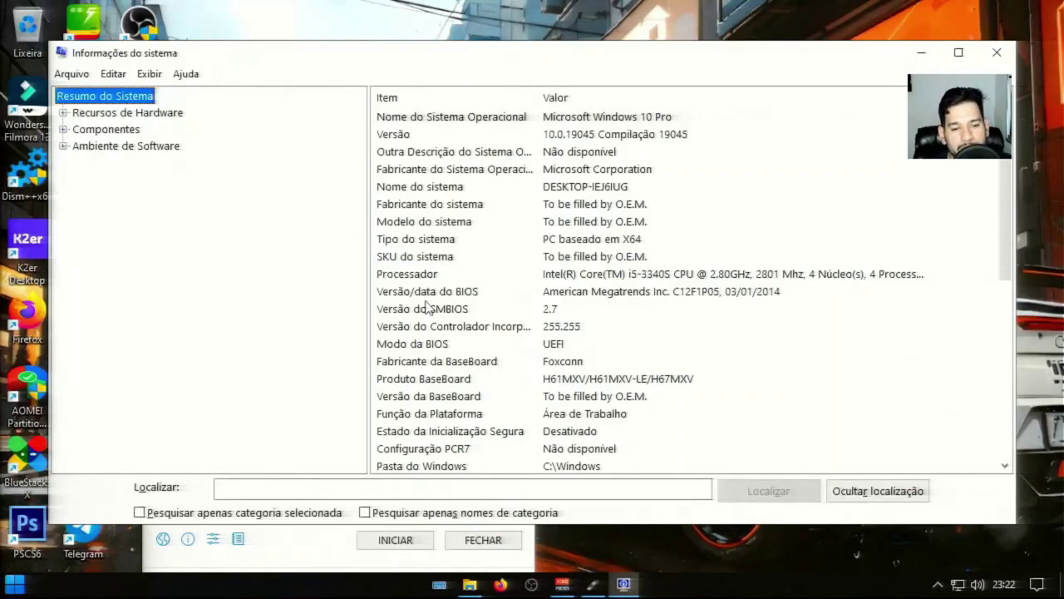
- Check the BIOS mode entry in the system summary and close System Information
left_click(456, 345)
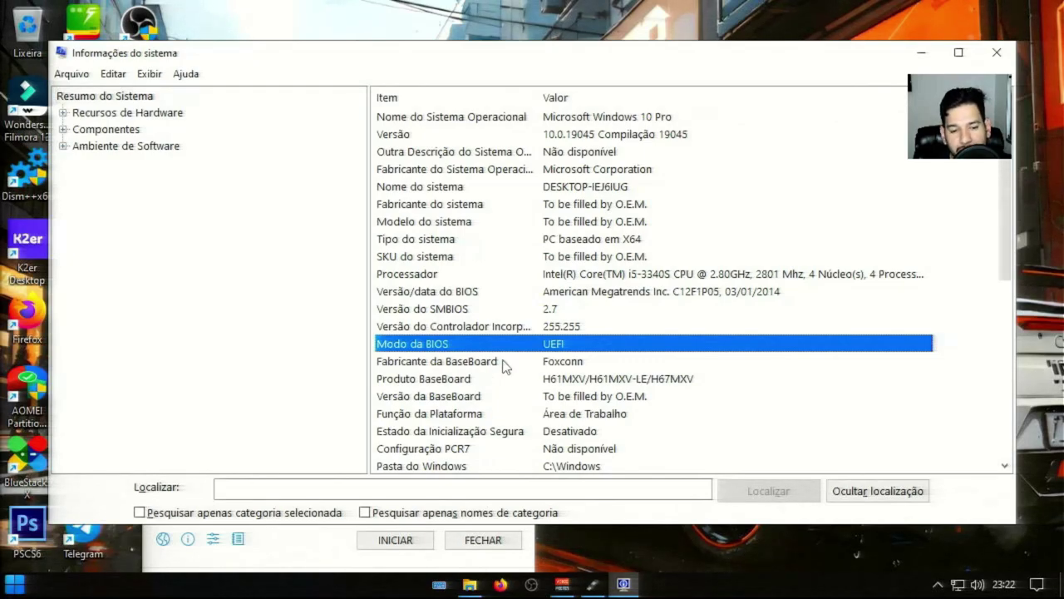
left_click(502, 363)
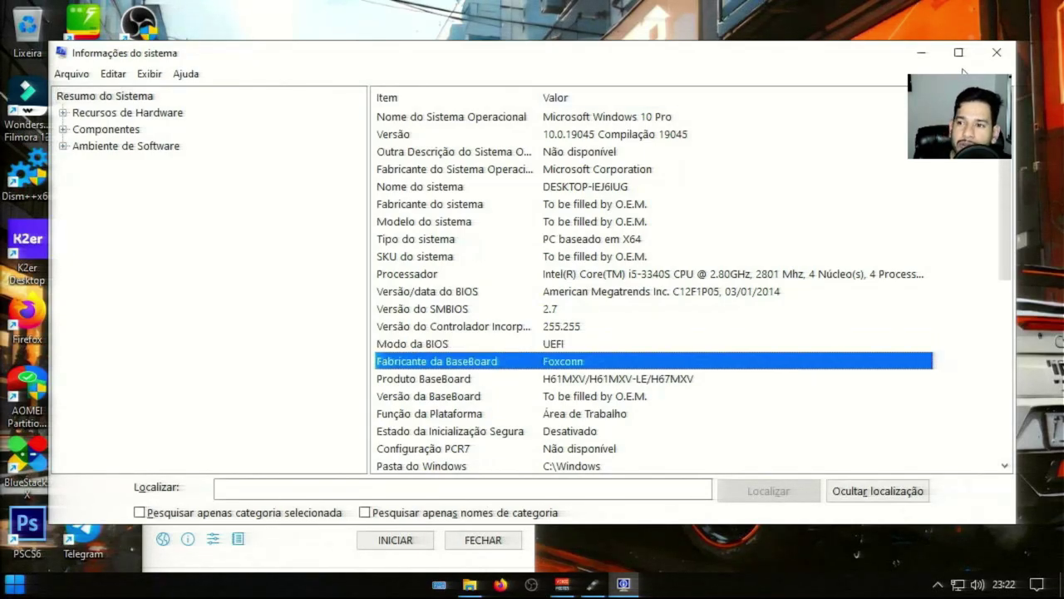
left_click(1000, 50)
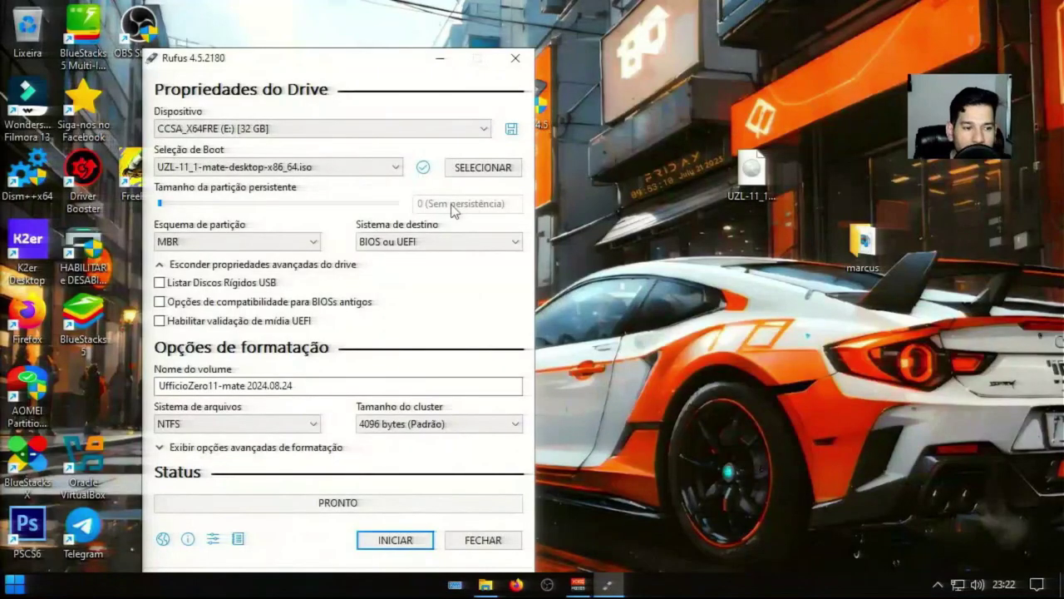
- Set the Rufus partition scheme to GPT
left_click(307, 241)
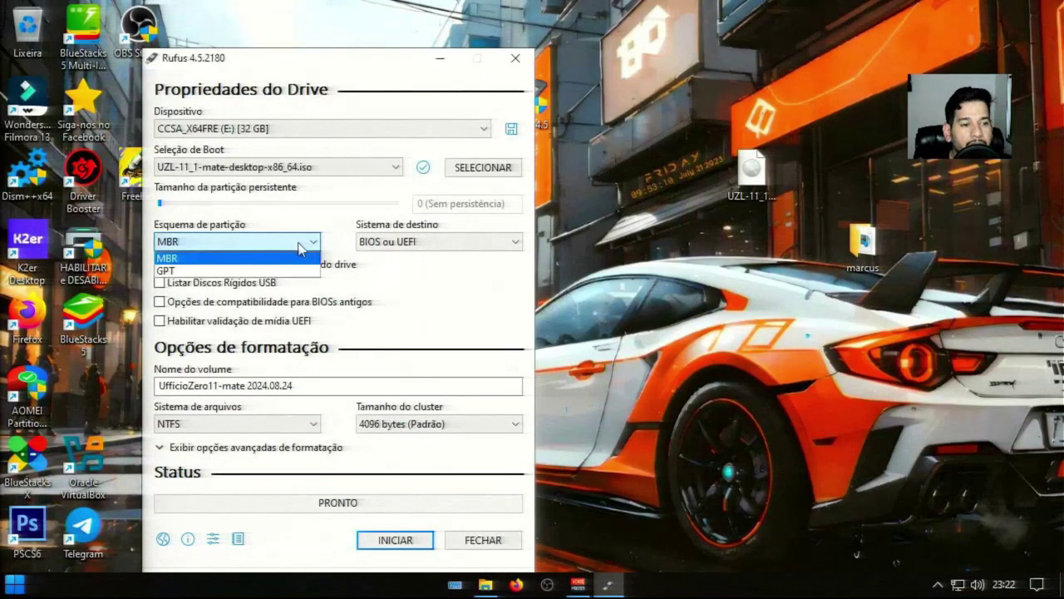
left_click(203, 271)
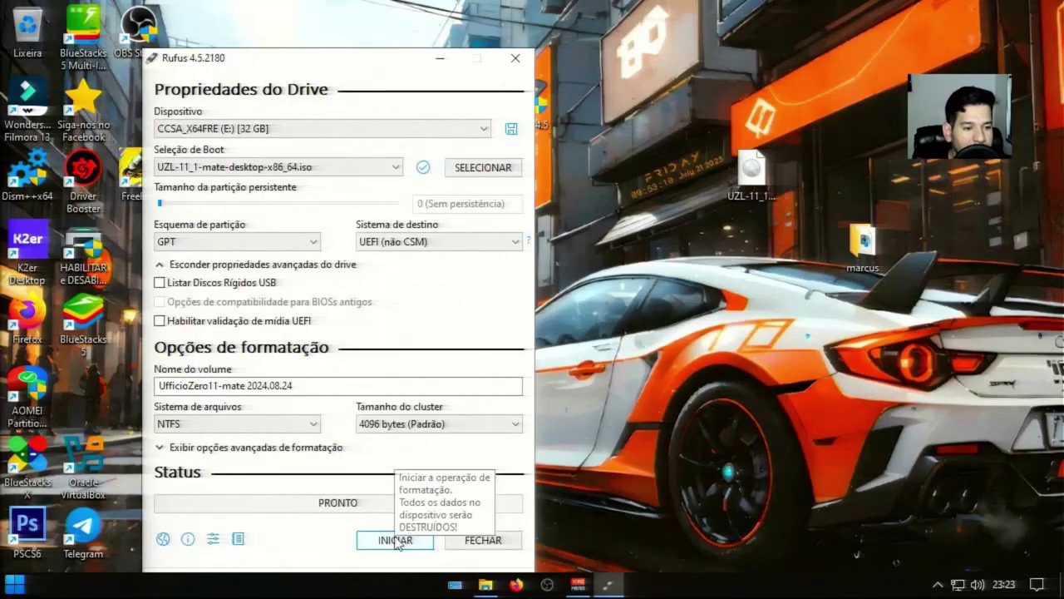
- Collapse and re-expand the advanced drive properties while switching the partition scheme to MBR and back to GPT
left_click(162, 268)
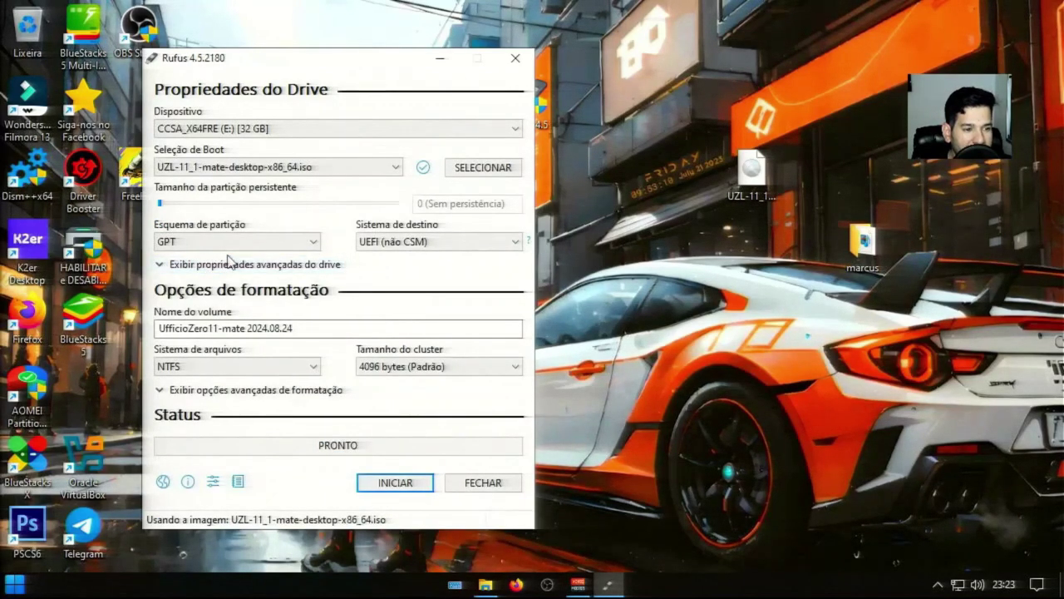
left_click(237, 246)
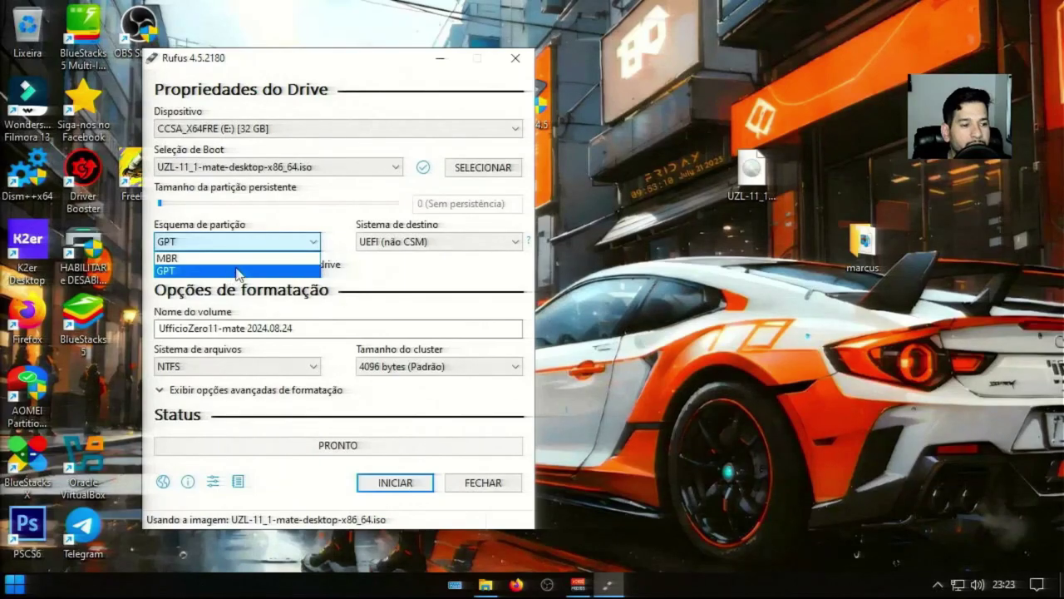
left_click(243, 258)
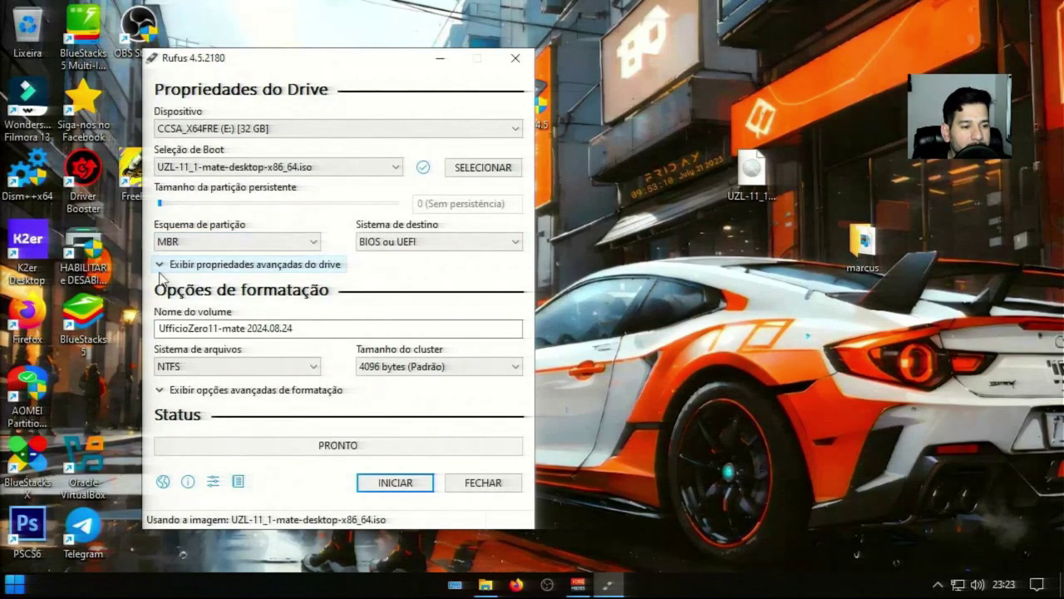
left_click(167, 266)
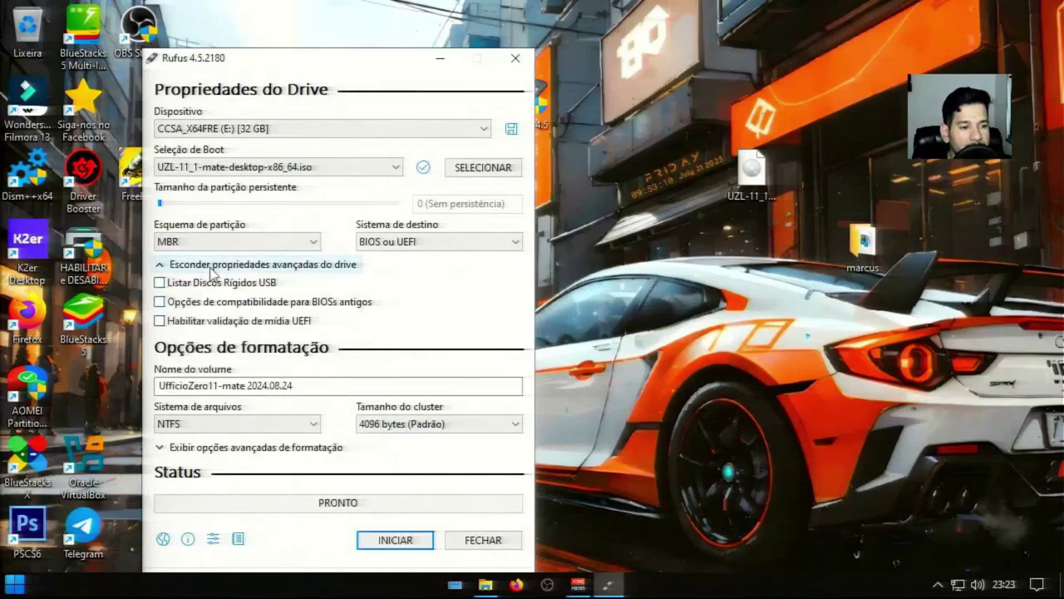
left_click(231, 249)
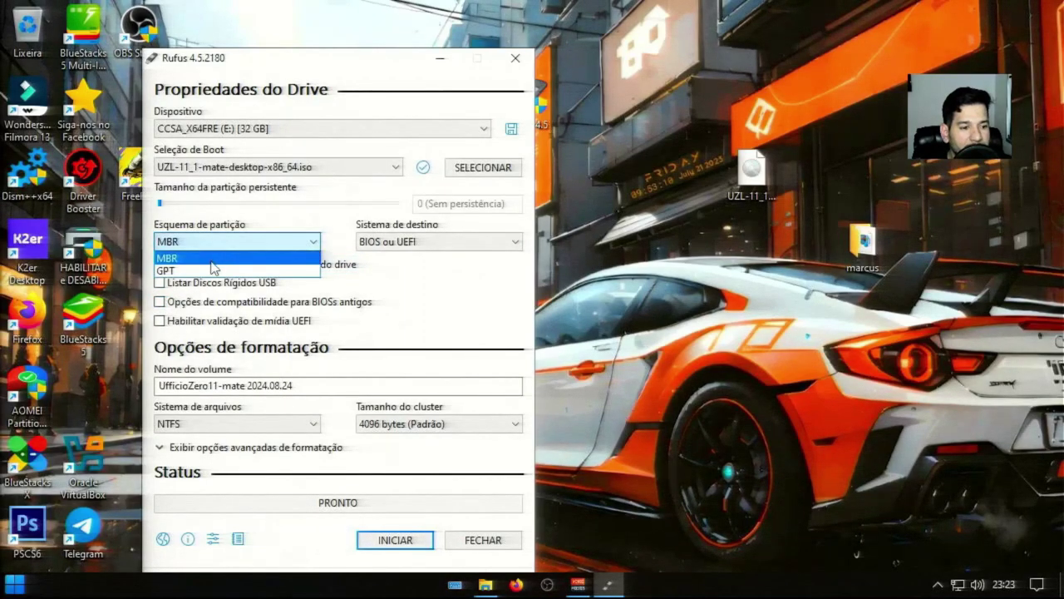
left_click(212, 270)
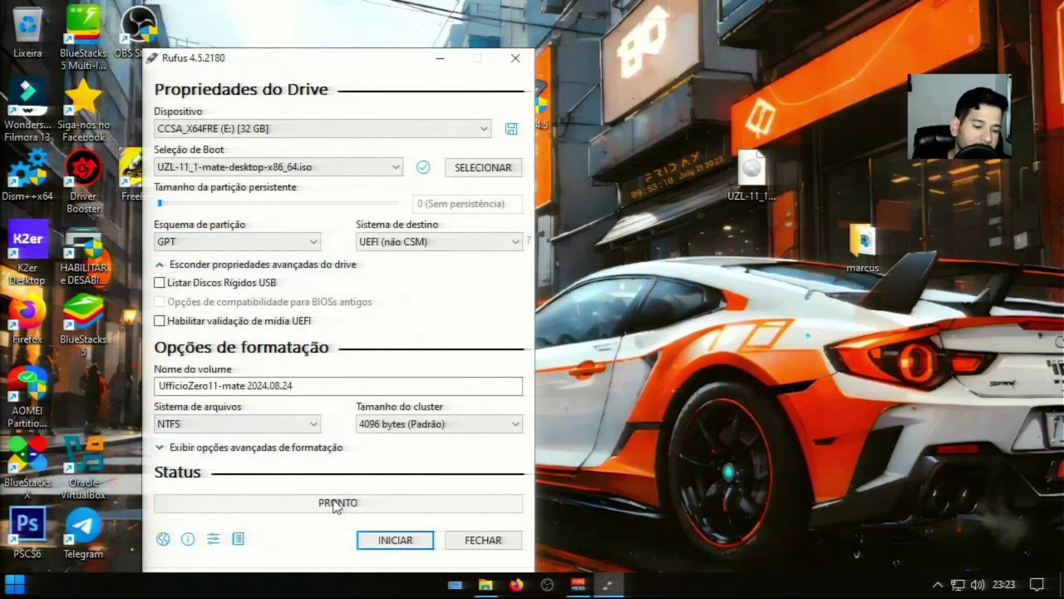
- Start writing the USB drive in the recommended ISO image mode and accept erasing all its data
left_click(377, 541)
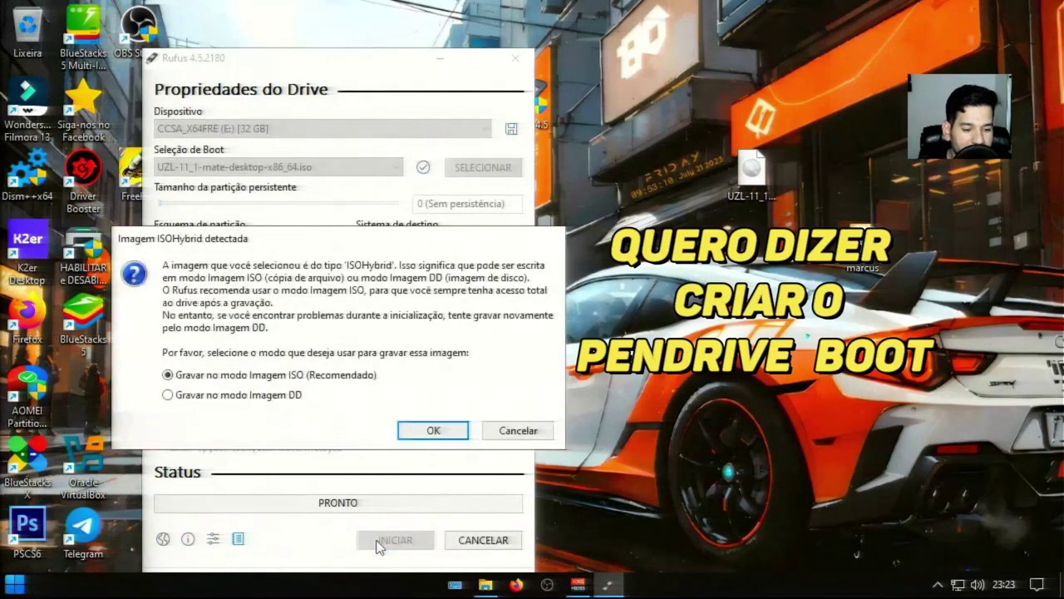
left_click(433, 431)
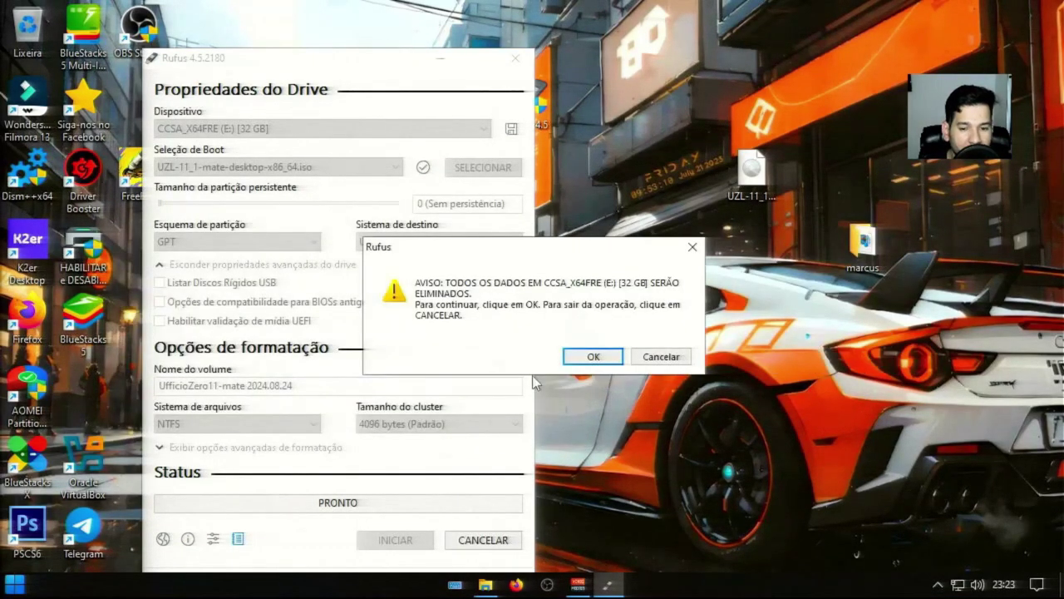
left_click(573, 358)
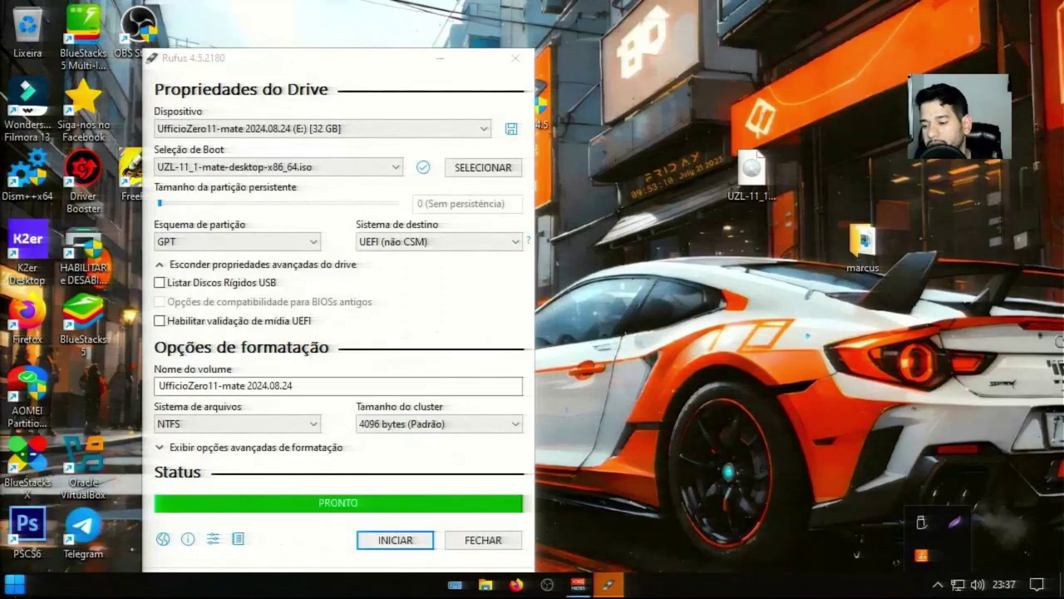
- Restart the computer from Windows
left_click(15, 584)
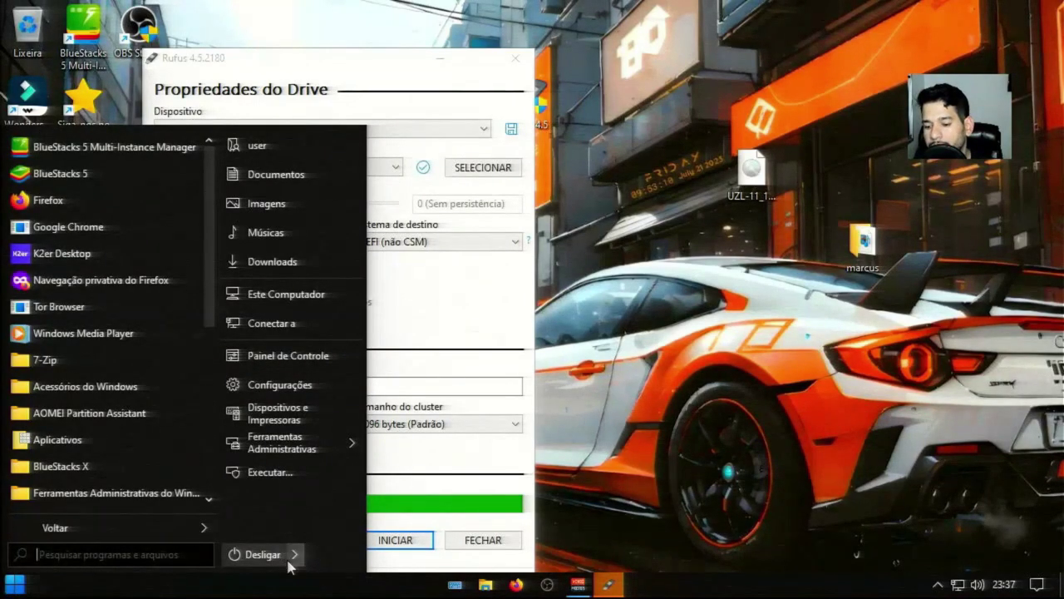
mouse_move(293, 558)
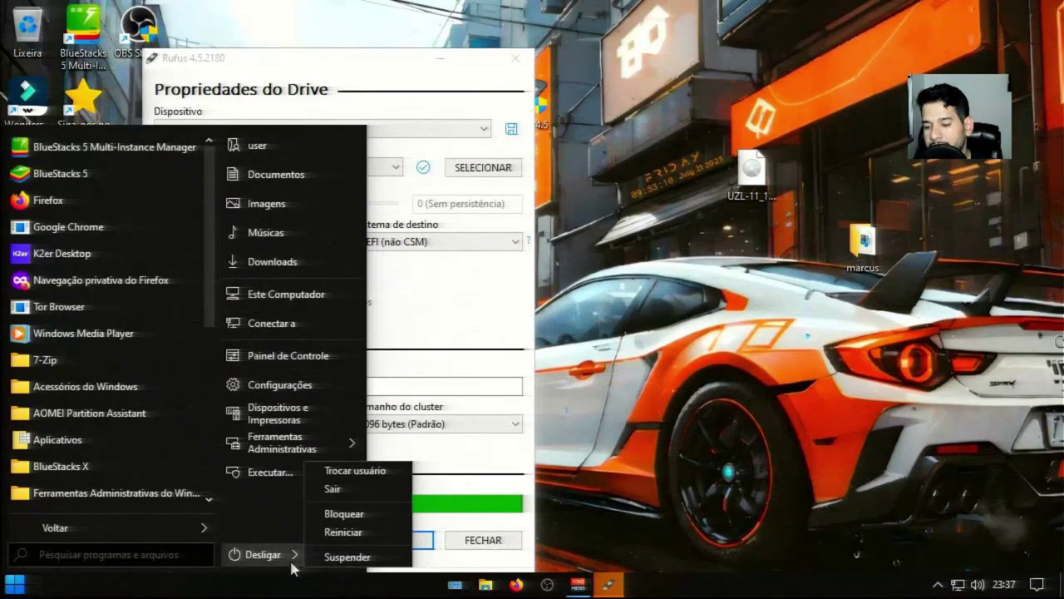
left_click(345, 533)
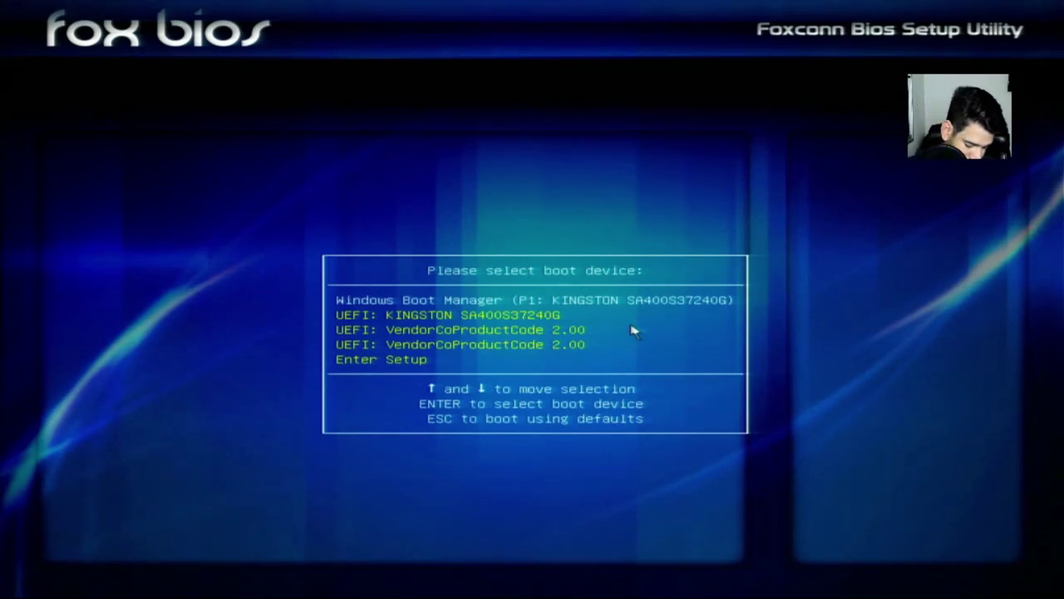
- Choose Enter Setup in the boot device list to open the Foxconn BIOS setup utility
key("Down")
key("Down")
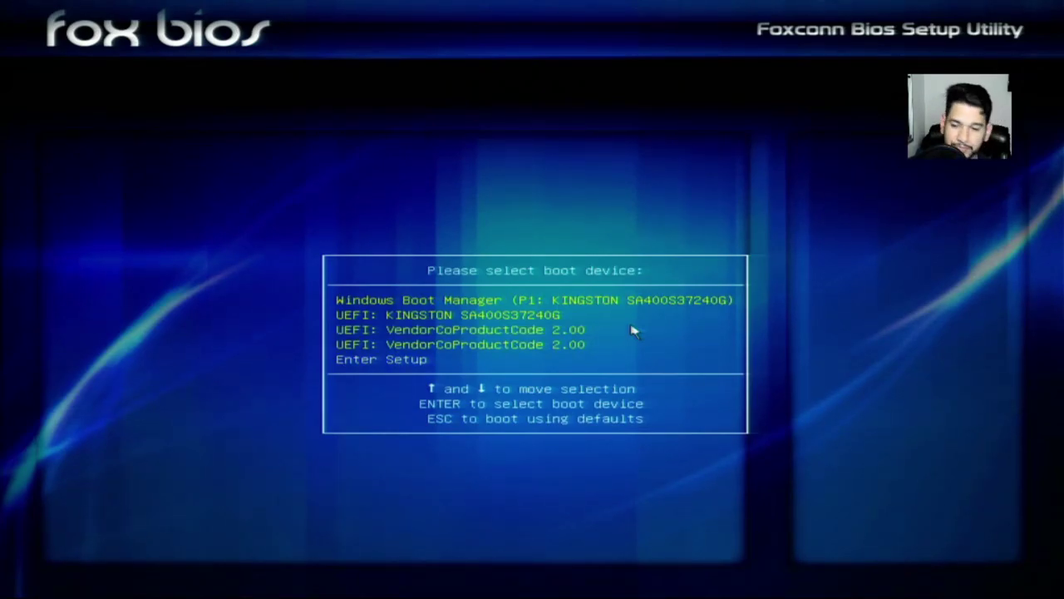
key("Return")
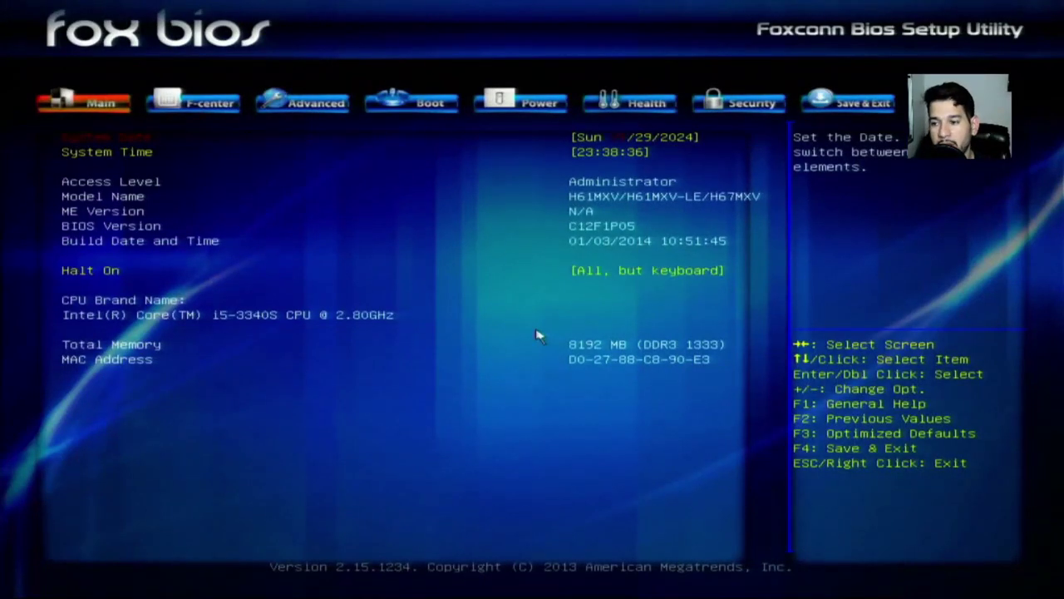
- Go to the Boot configuration page of the BIOS setup
key("Right")
key("Right")
key("Right")
key("Right")
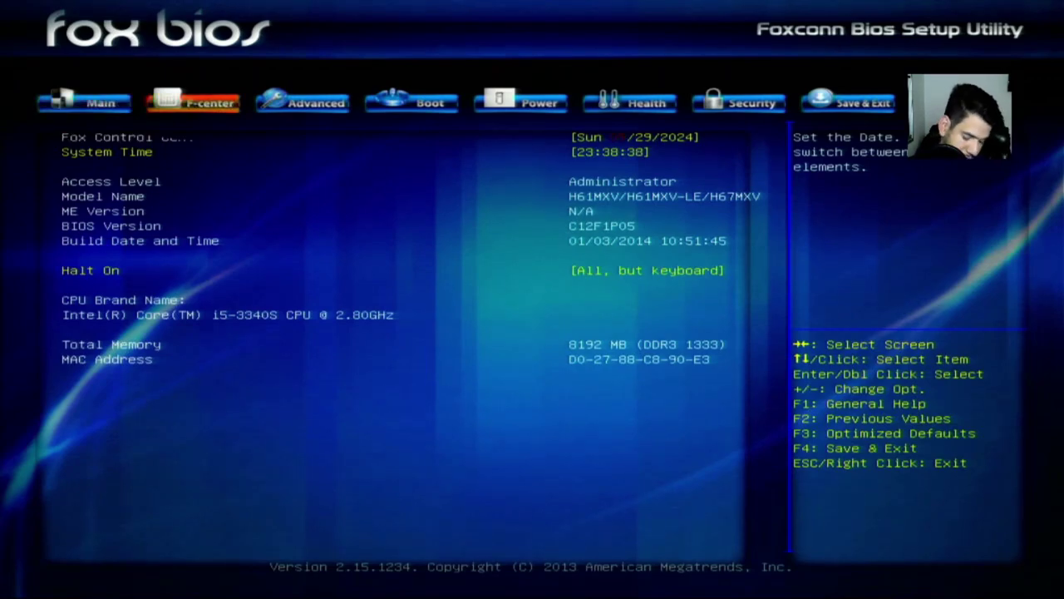
key("Left")
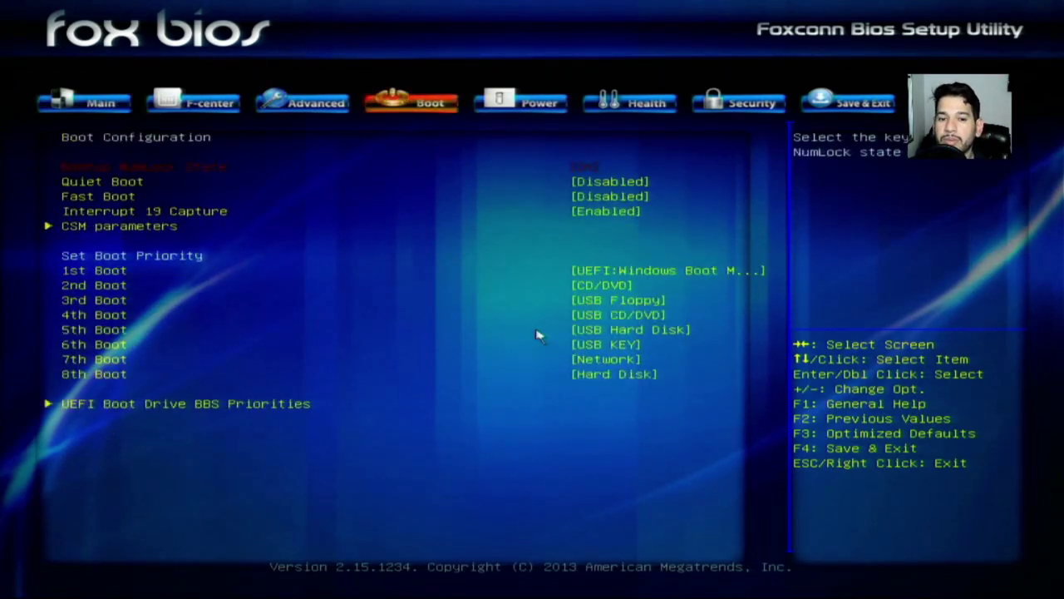
- Open the CSM parameters and bring up the choices for Other PCI device ROM priority
key("Down")
key("Down")
key("Down")
key("Down")
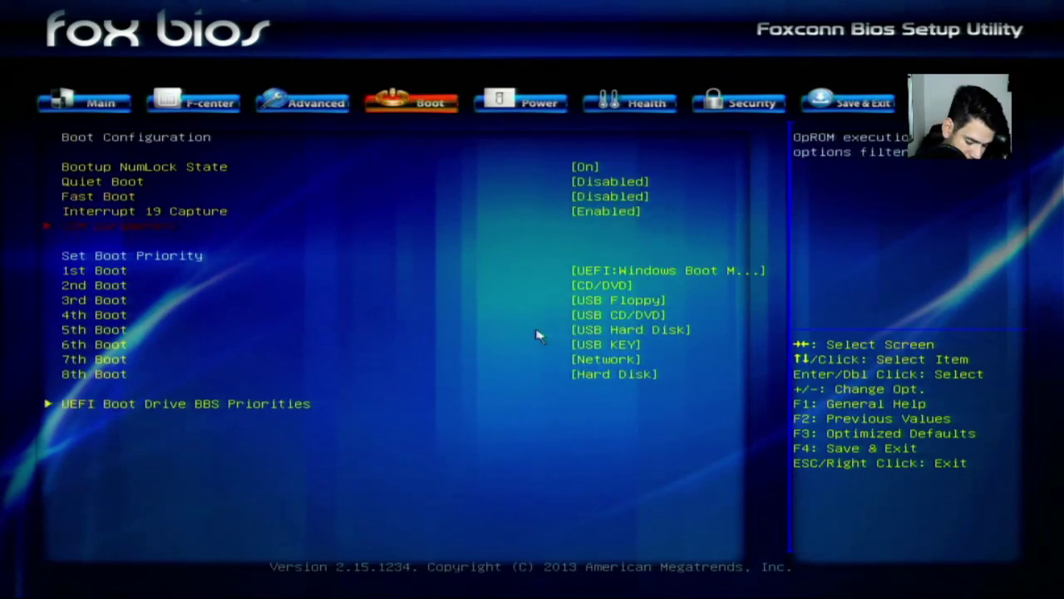
key("Return")
key("Down")
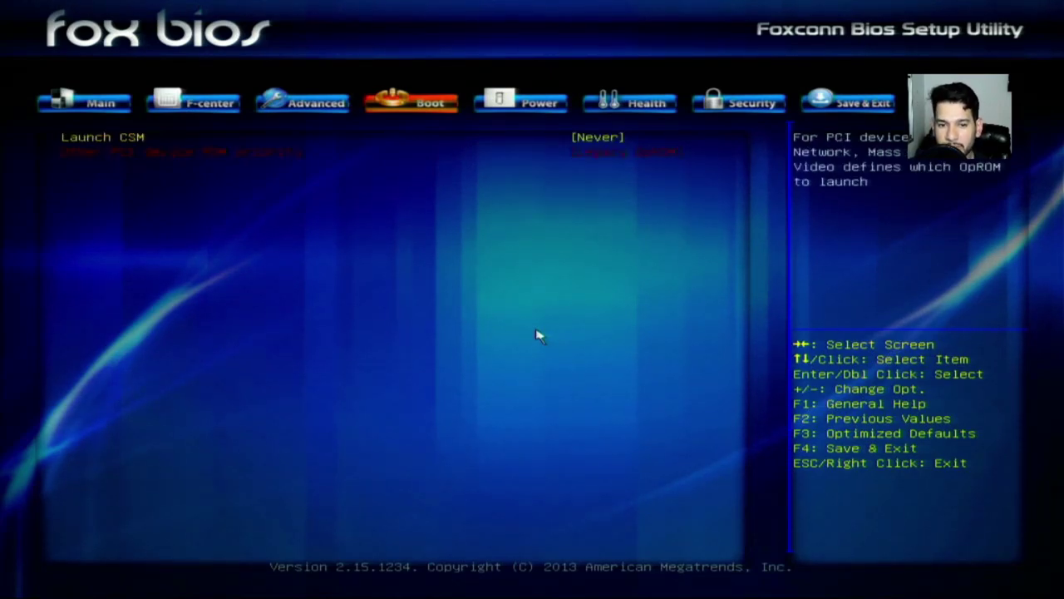
key("Return")
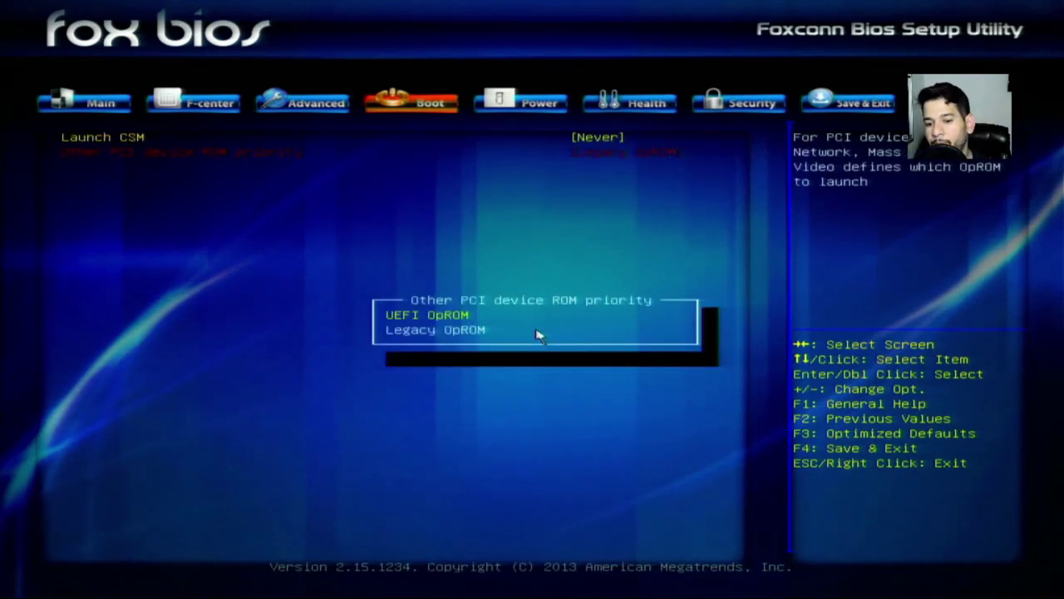